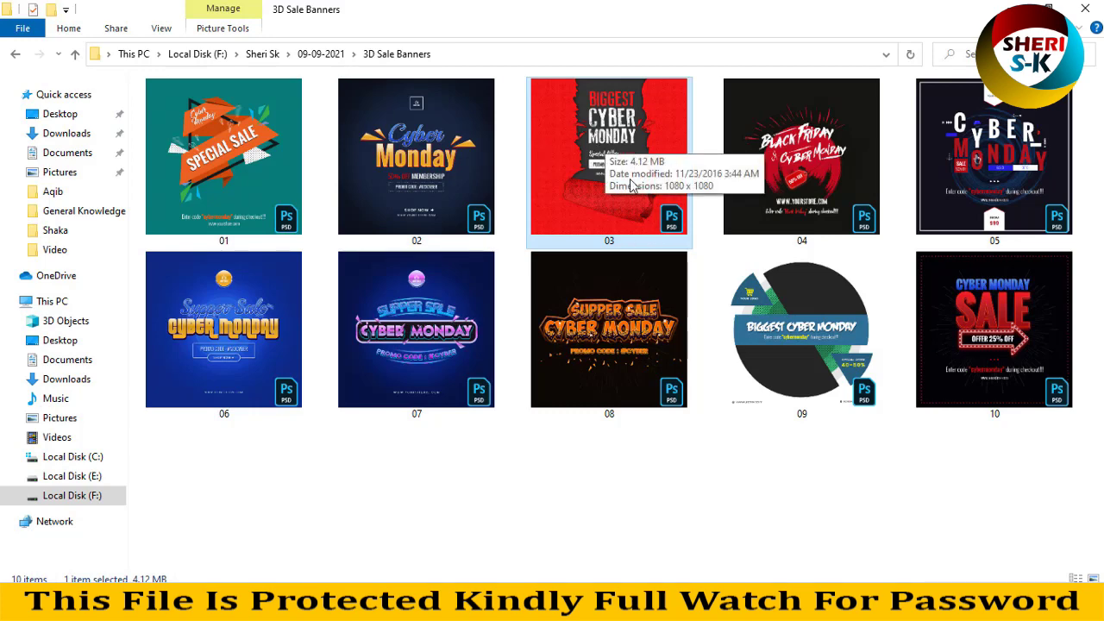
- Open banner 03, the red Biggest Cyber Monday poster, and select its dark torn shape
left_click_drag(601, 138, 438, 181)
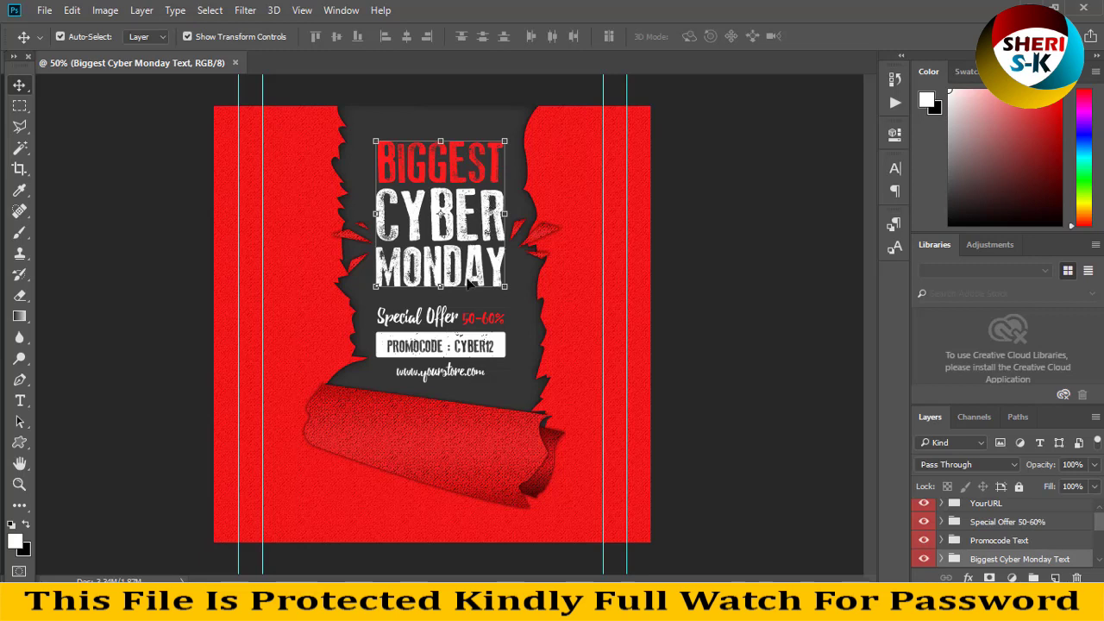
left_click(489, 330)
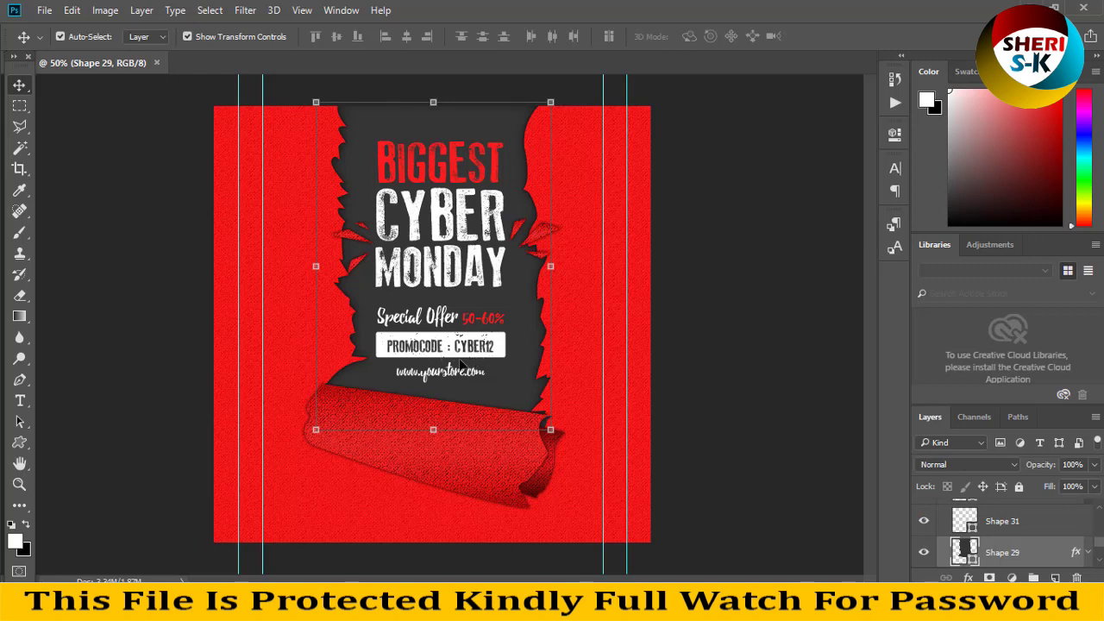
- Expand the Torn Paper Shape group, select Shape 29, and open its fill colour
left_click(429, 382)
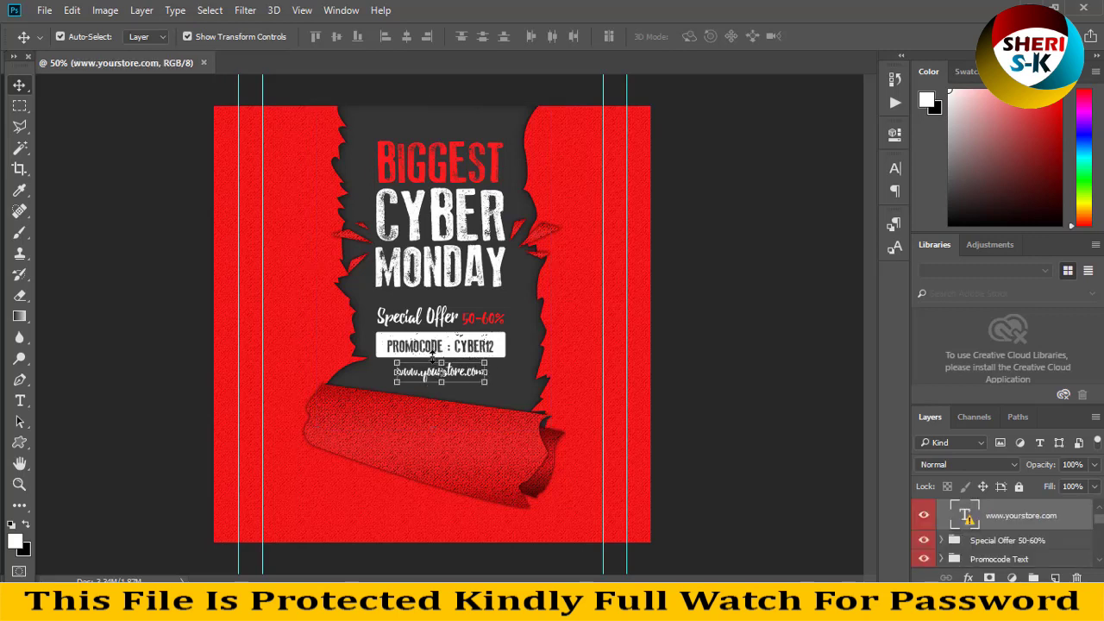
left_click(466, 136)
scroll(1011, 521, "up", 3)
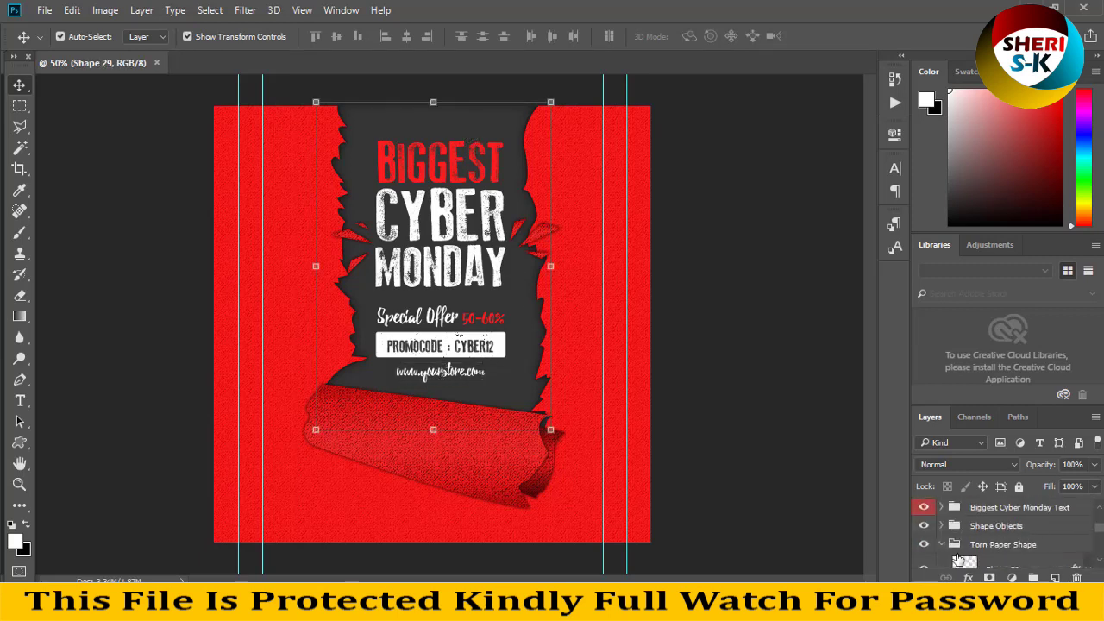
left_click(943, 544)
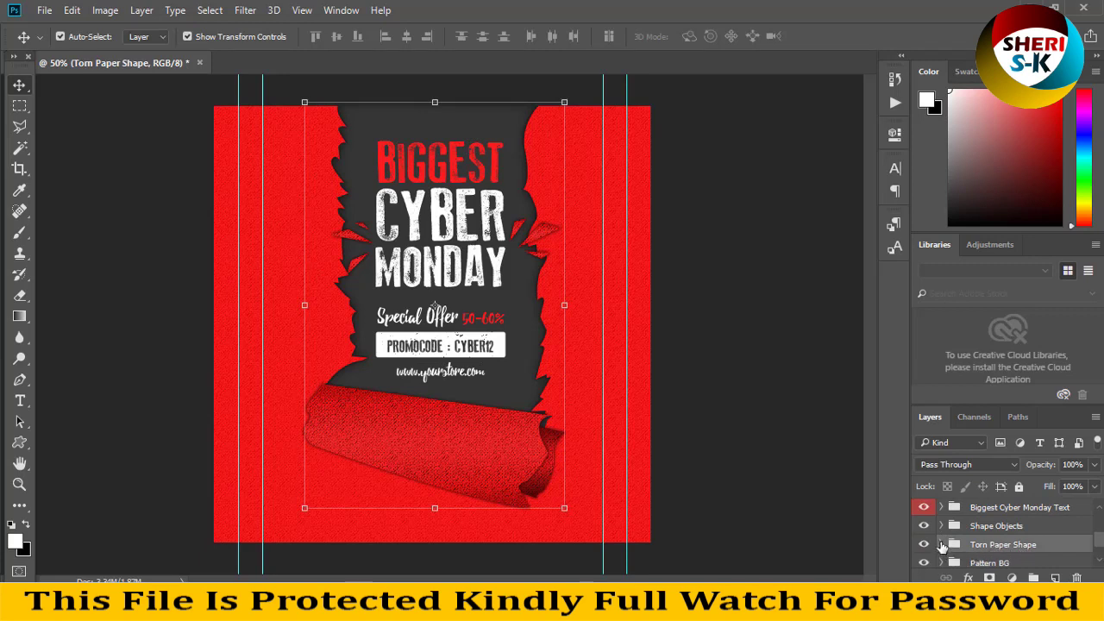
left_click(943, 546)
scroll(987, 548, "down", 2)
scroll(988, 550, "down", 4)
left_click(972, 525)
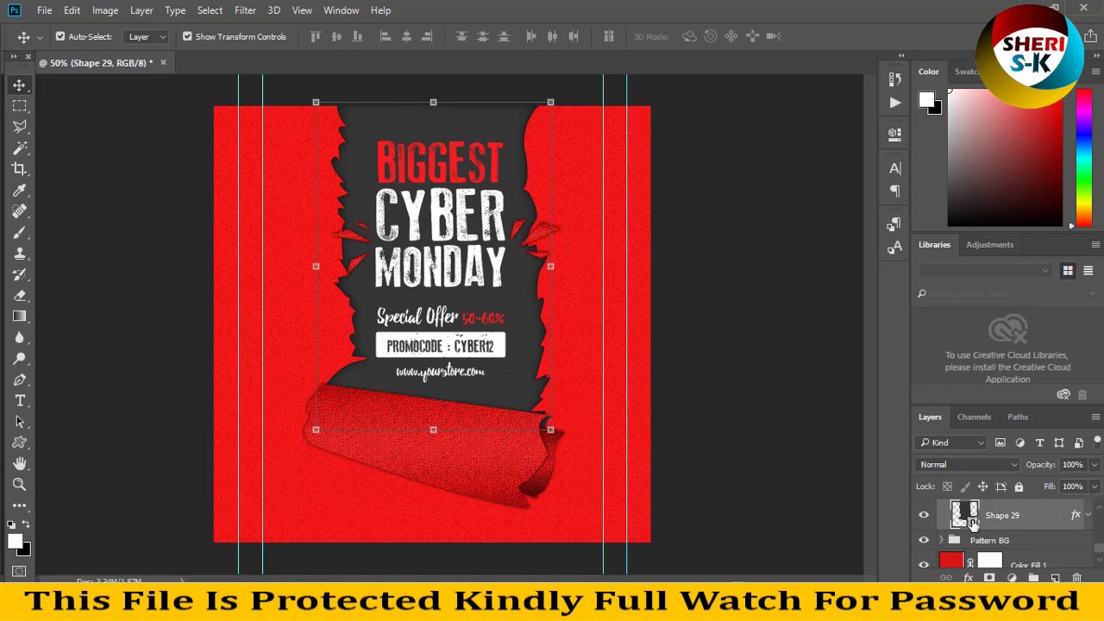
double_click(972, 524)
- Fill Shape 29 with dark red ae1111, then select Layer 1 in the Pattern BG group
left_click_drag(757, 301, 826, 357)
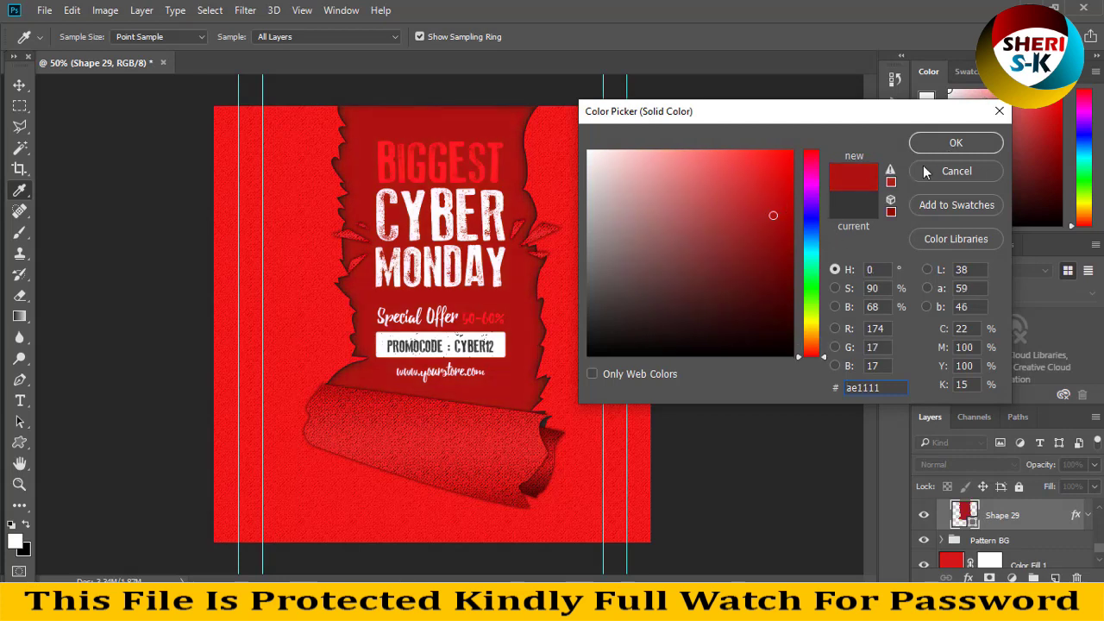
left_click(955, 144)
scroll(992, 533, "down", 1)
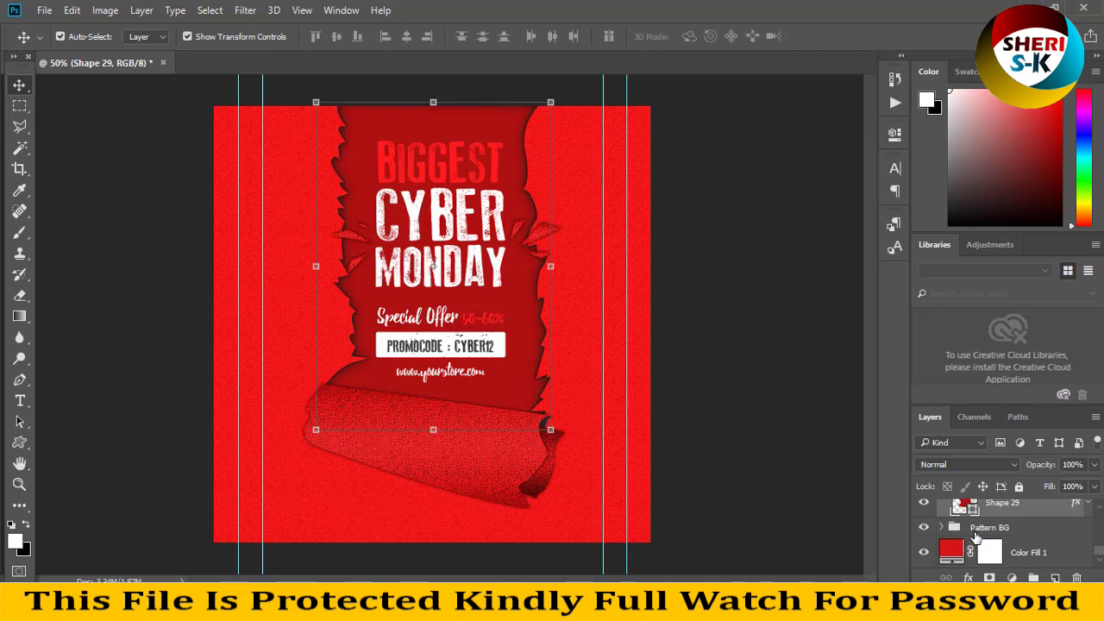
left_click(942, 529)
scroll(992, 536, "down", 2)
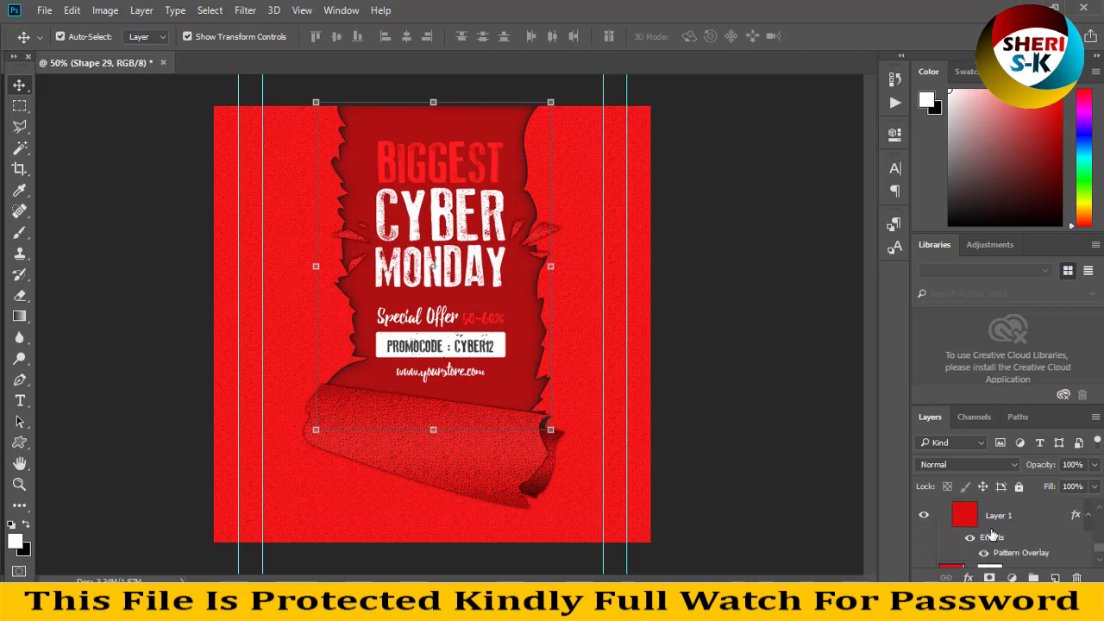
left_click(959, 520)
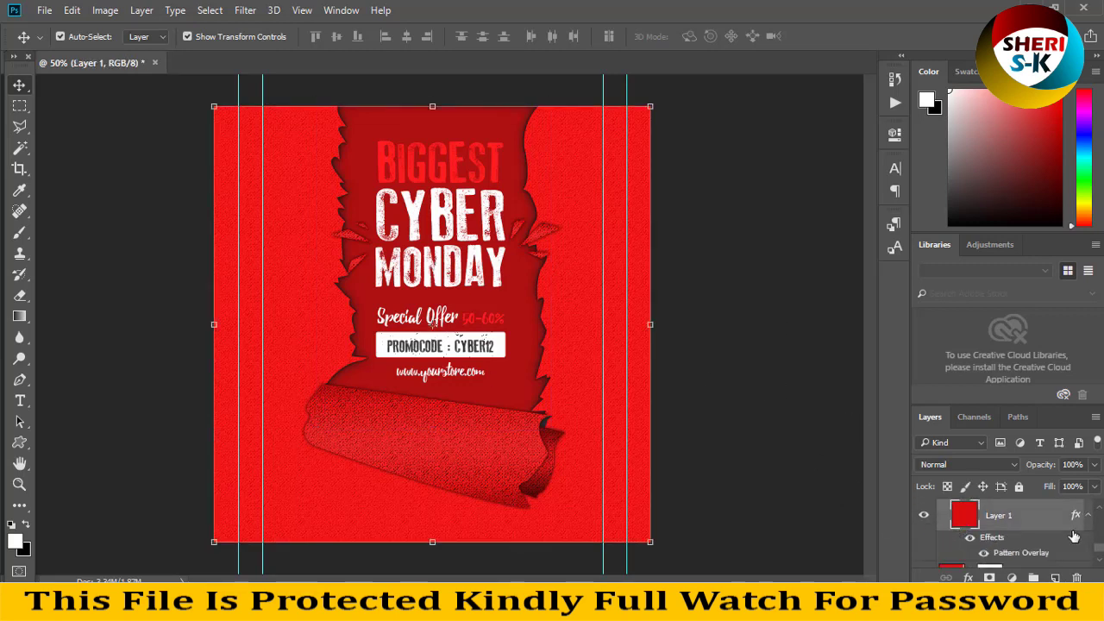
scroll(1074, 537, "down", 1)
left_click(968, 578)
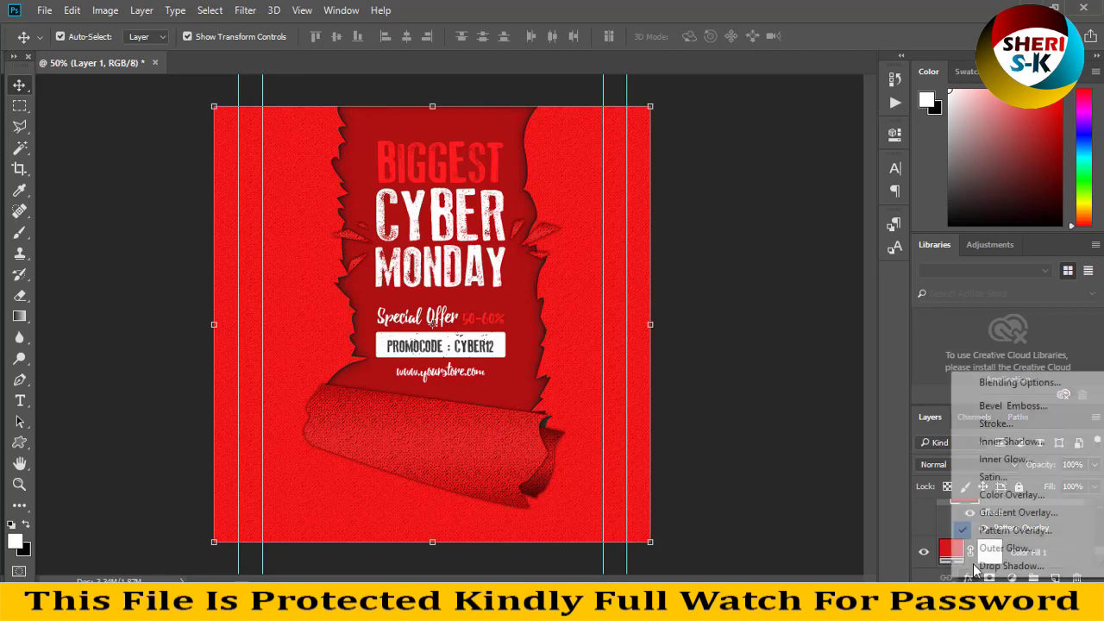
- Add a Pattern Overlay to Layer 1 using the plain white pattern
left_click(992, 527)
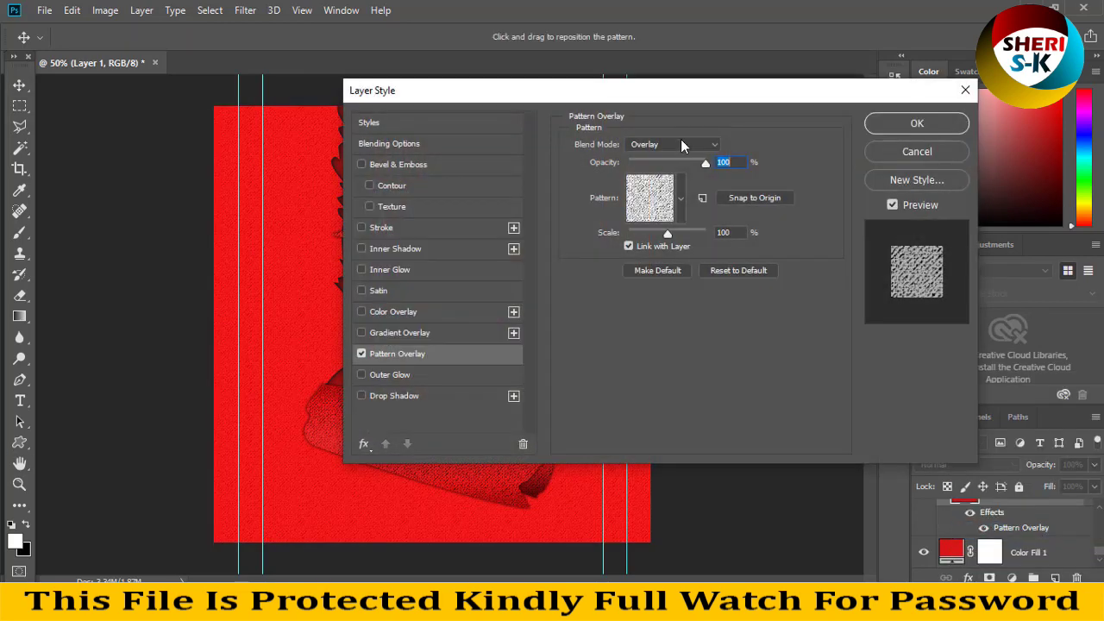
left_click_drag(689, 101, 984, 111)
left_click(975, 210)
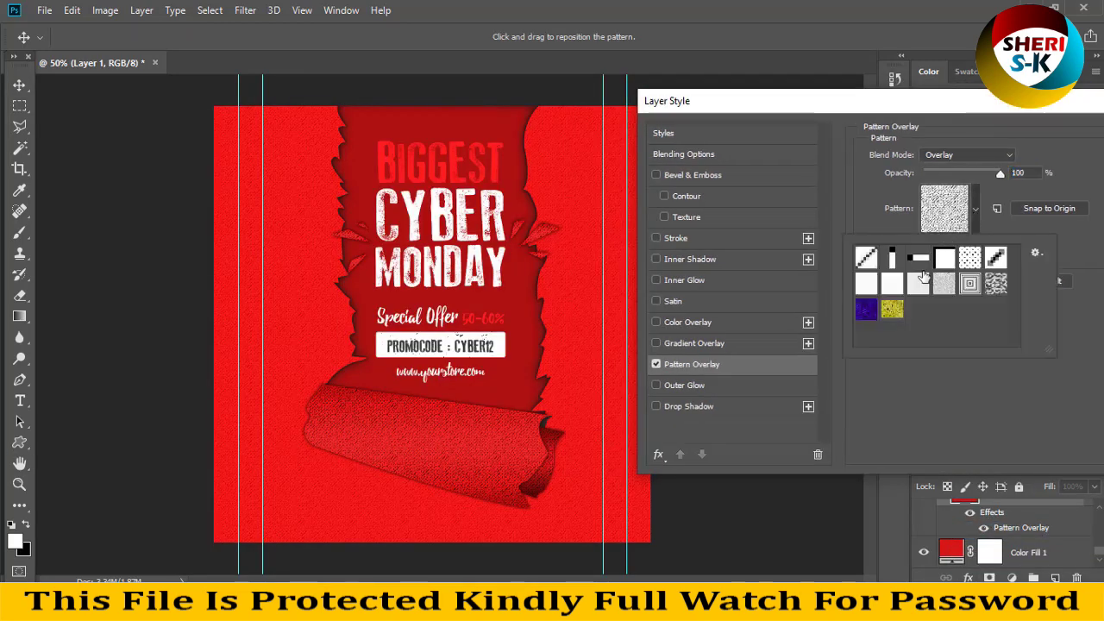
left_click(892, 285)
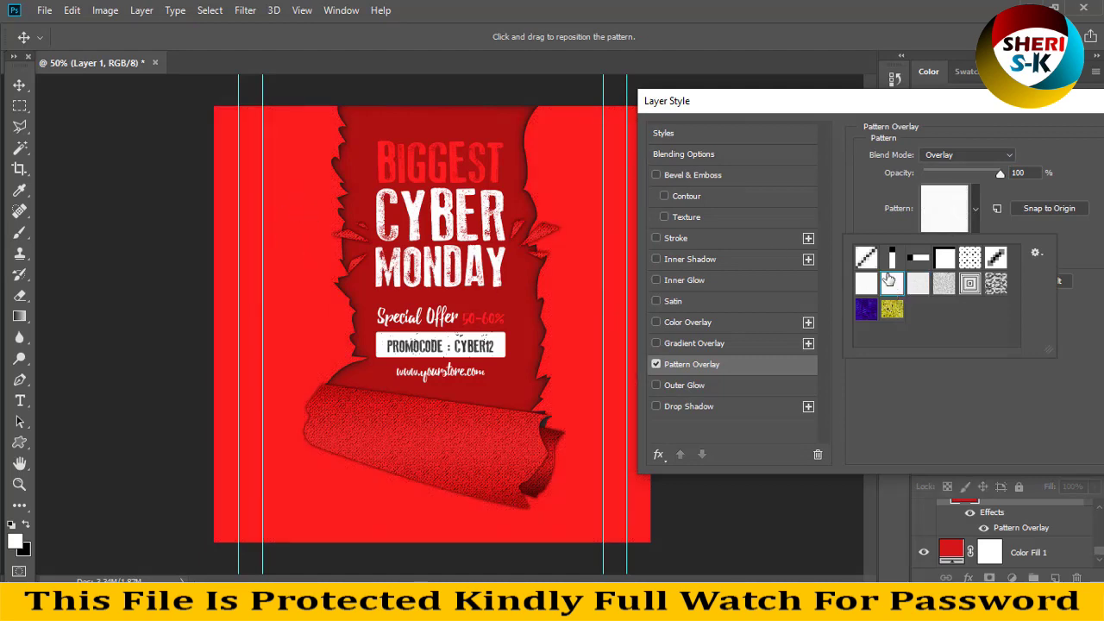
- Compare dotted, camouflage, purple and yellow patterns, return to plain white, and enable Color Overlay
left_click(944, 257)
left_click(969, 257)
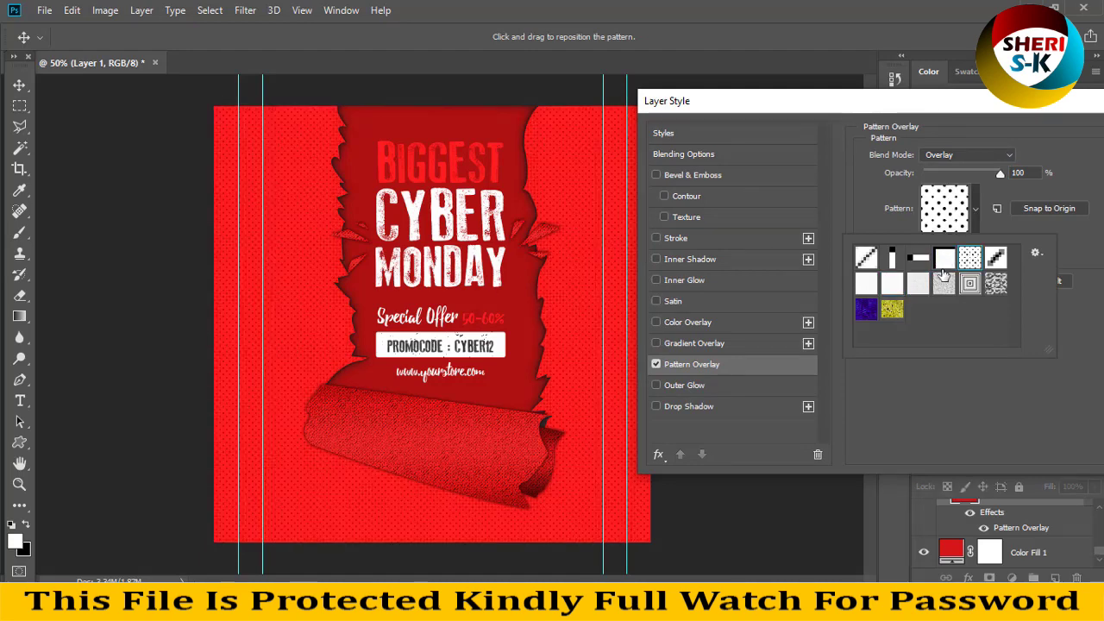
left_click(944, 284)
left_click(969, 283)
left_click(996, 283)
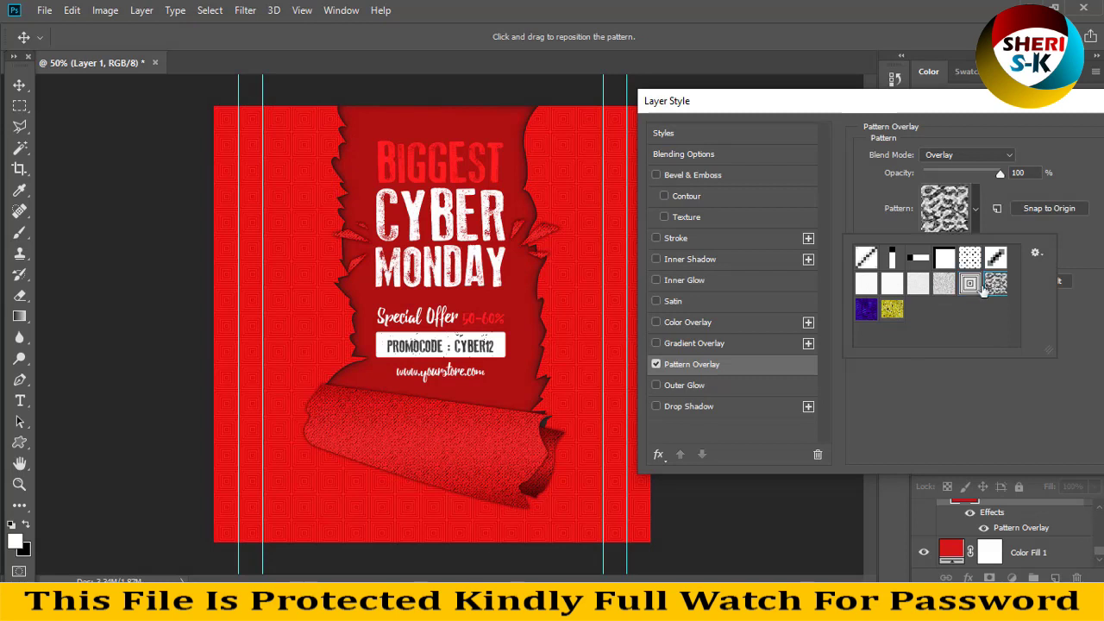
left_click(856, 312)
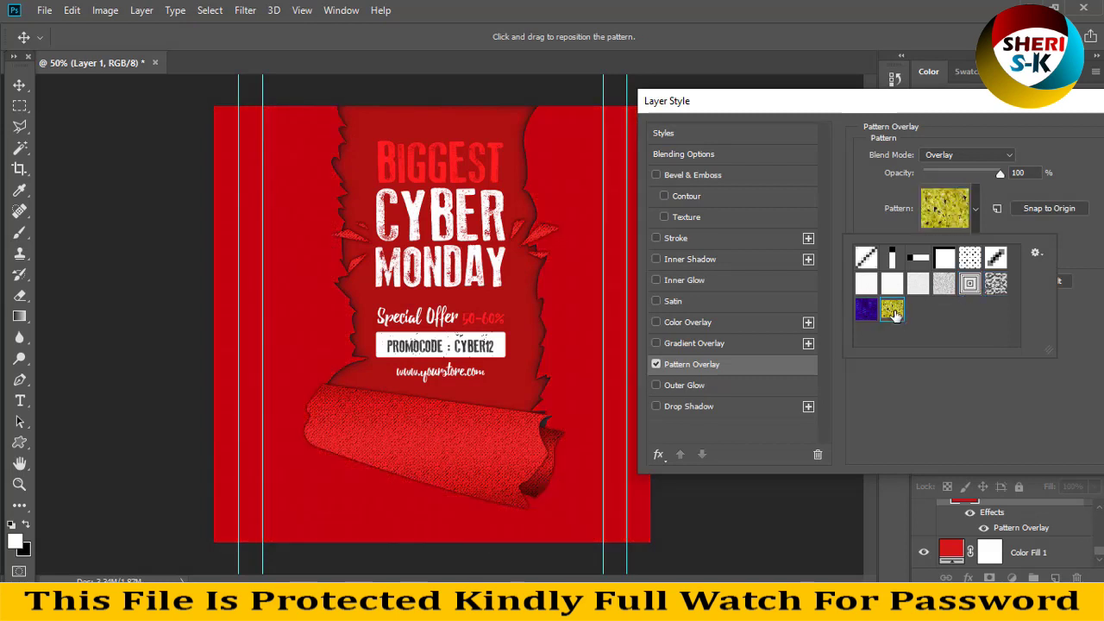
left_click(893, 312)
left_click(895, 285)
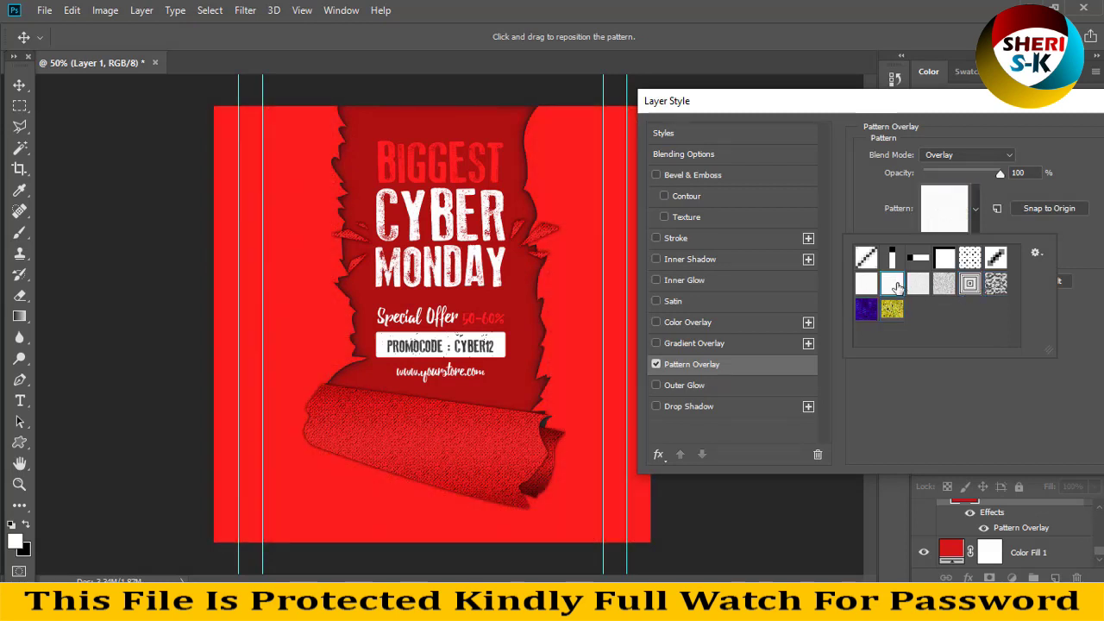
left_click(686, 322)
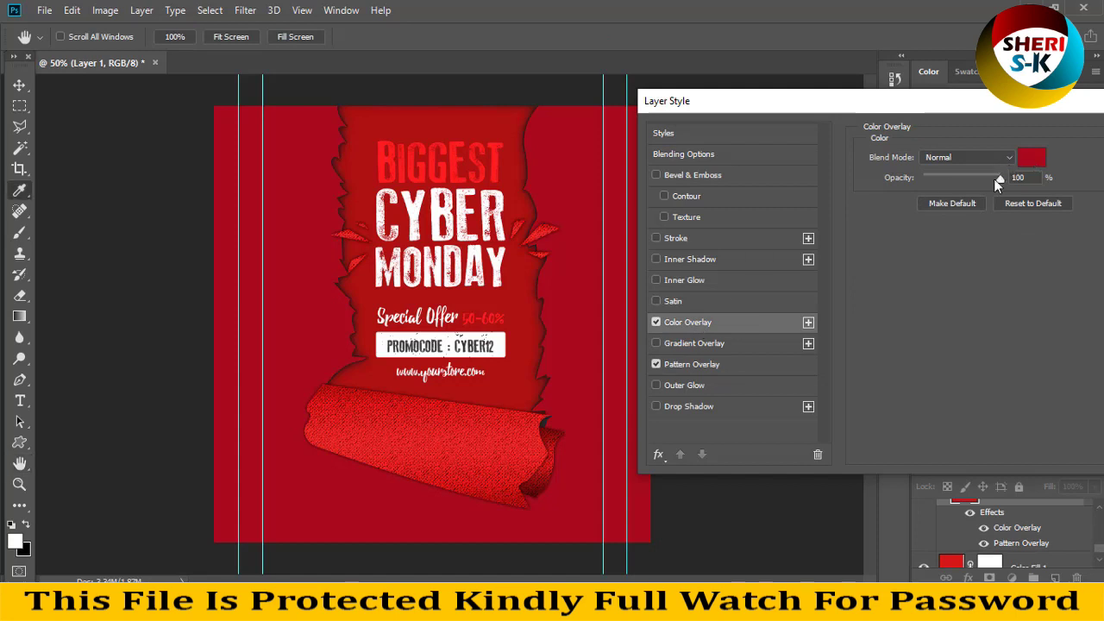
- Set the Color Overlay to a near-black red and apply the background layer style
left_click(1032, 157)
left_click_drag(715, 267, 613, 339)
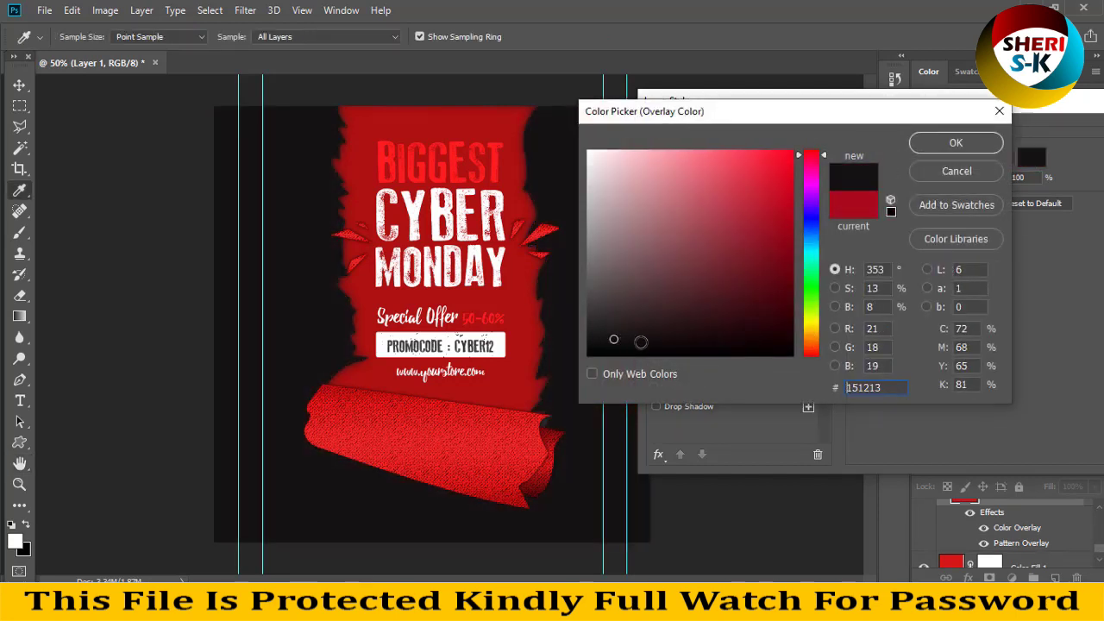
left_click(972, 140)
left_click(768, 239)
- Delete the CYBER, BIGGEST and MONDAY headline text layers
key("v")
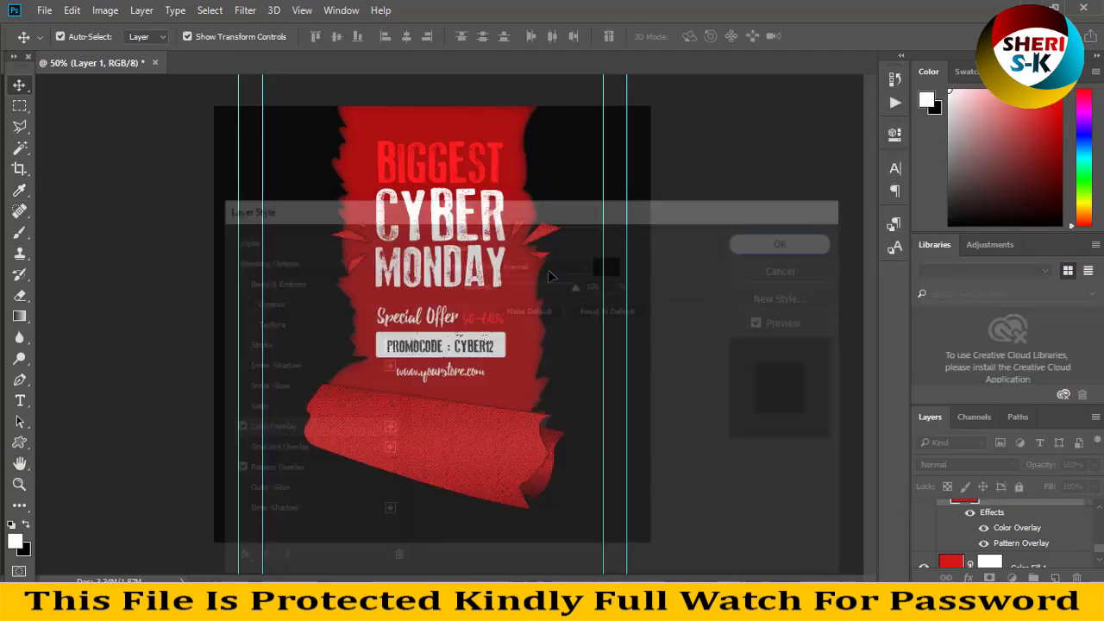
left_click(441, 226)
key("Delete")
key("Delete")
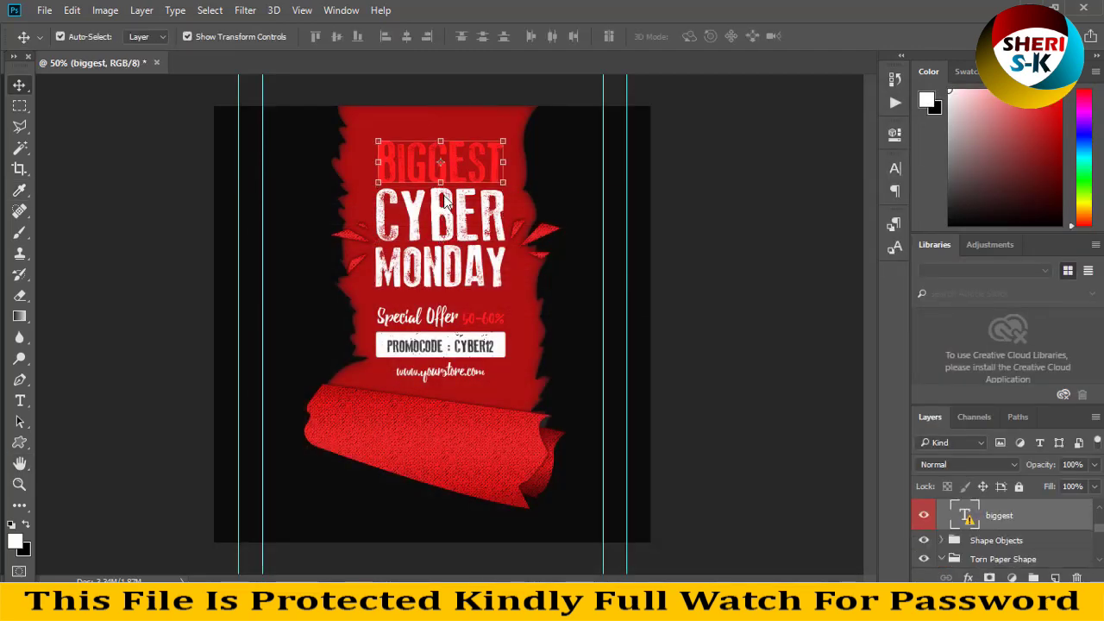
key("Delete")
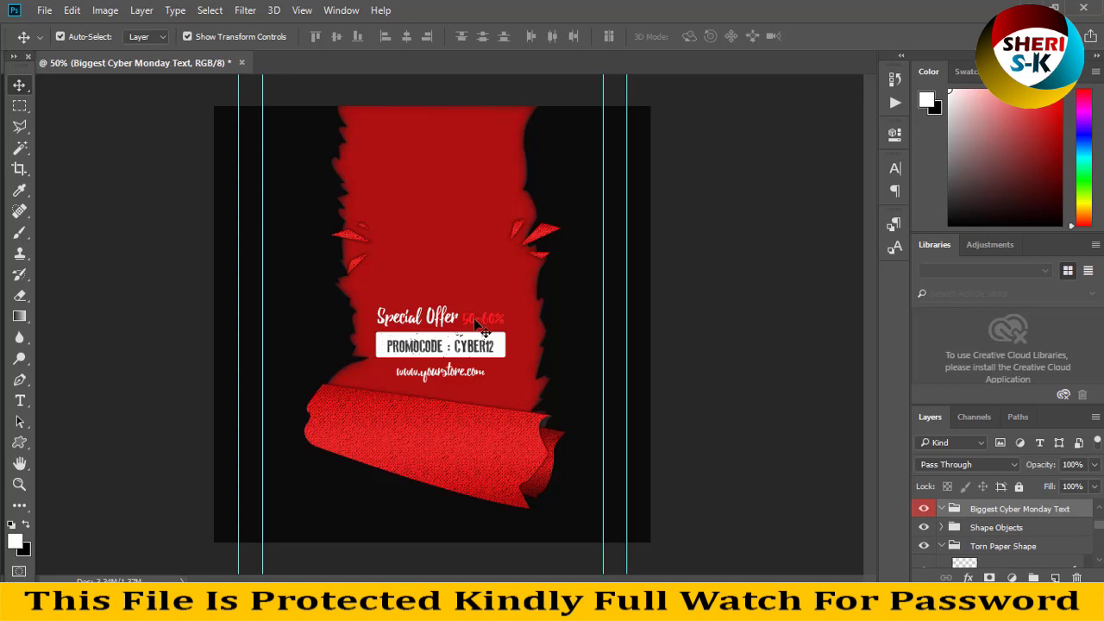
left_click(509, 340)
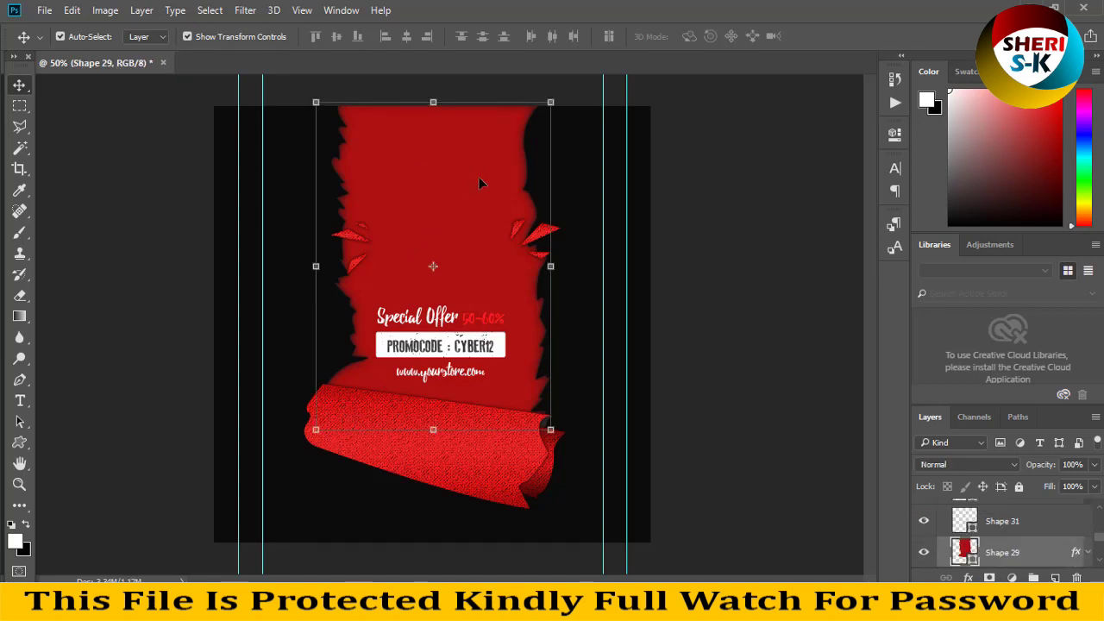
- Close 03.psd without saving and open banner 09 from File Explorer
left_click(162, 62)
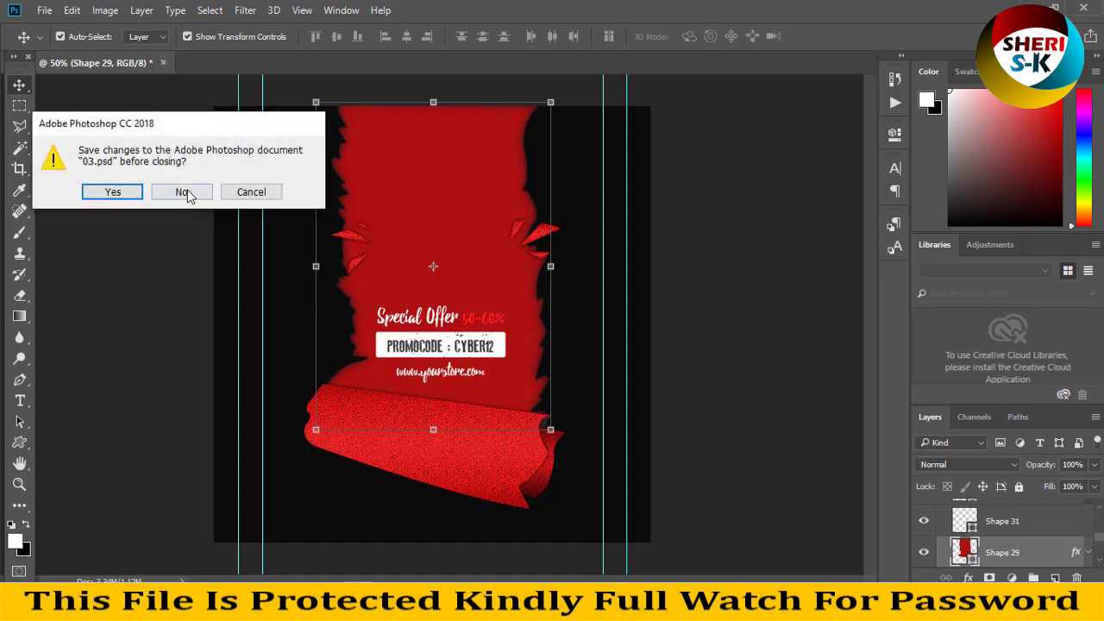
left_click(252, 190)
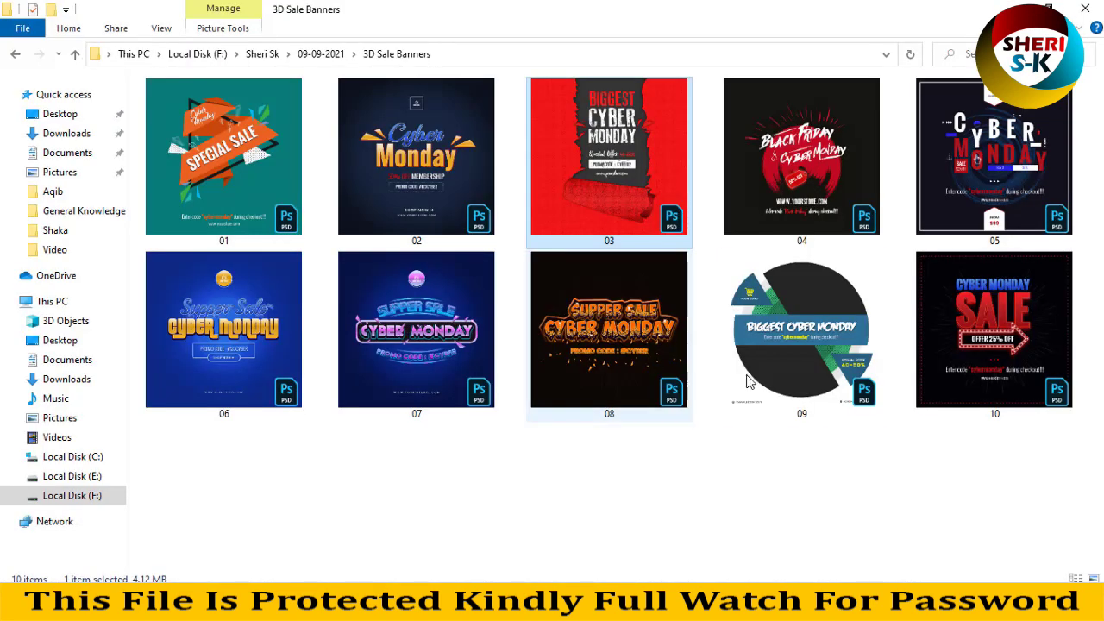
left_click(749, 378)
left_click_drag(804, 335, 377, 195)
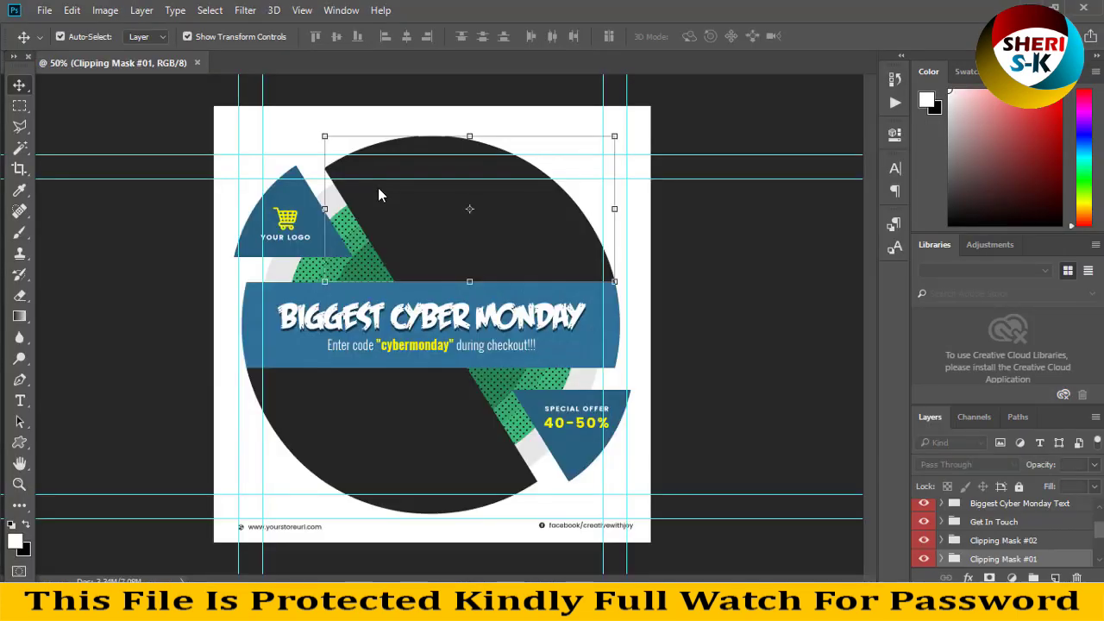
- Free-transform the upper dark circle piece and check the layers of both dark pieces
key("ctrl+t")
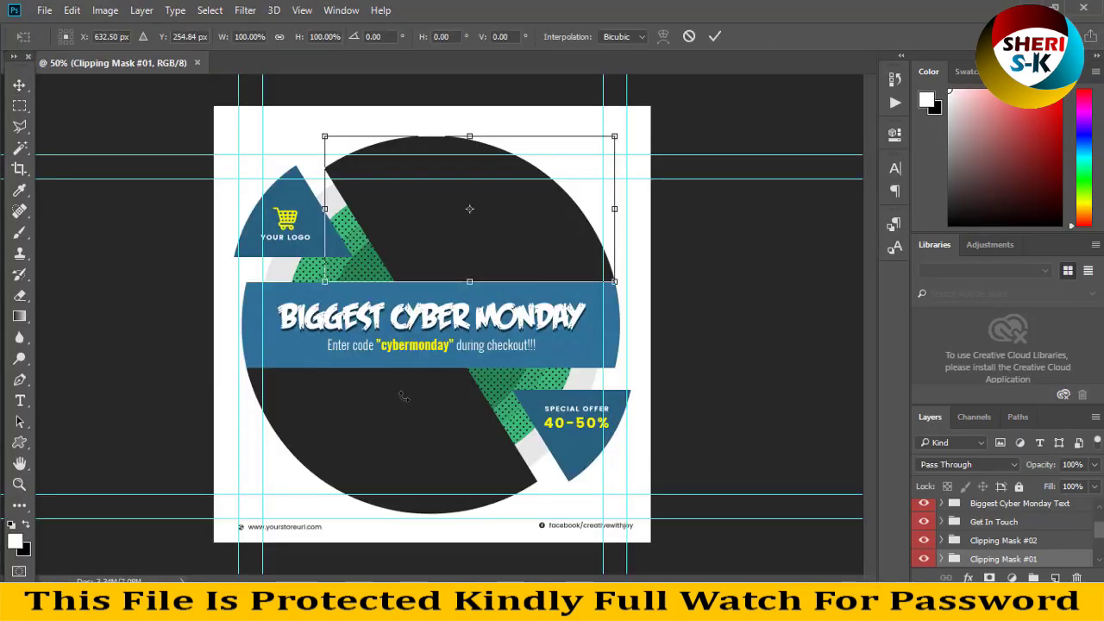
key("Return")
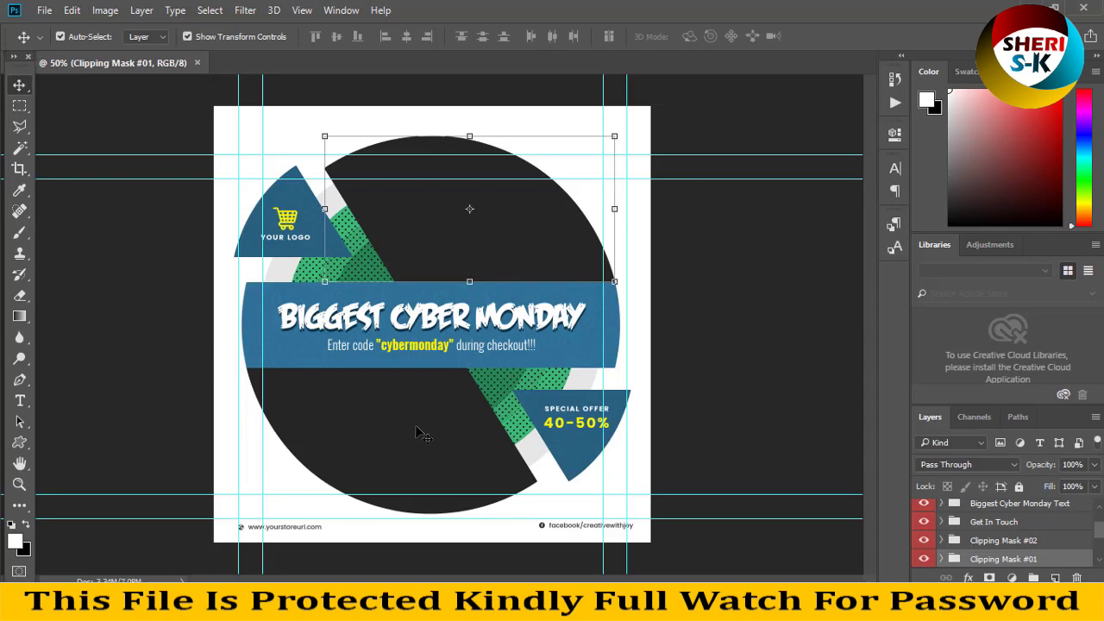
left_click(419, 429)
left_click(498, 237)
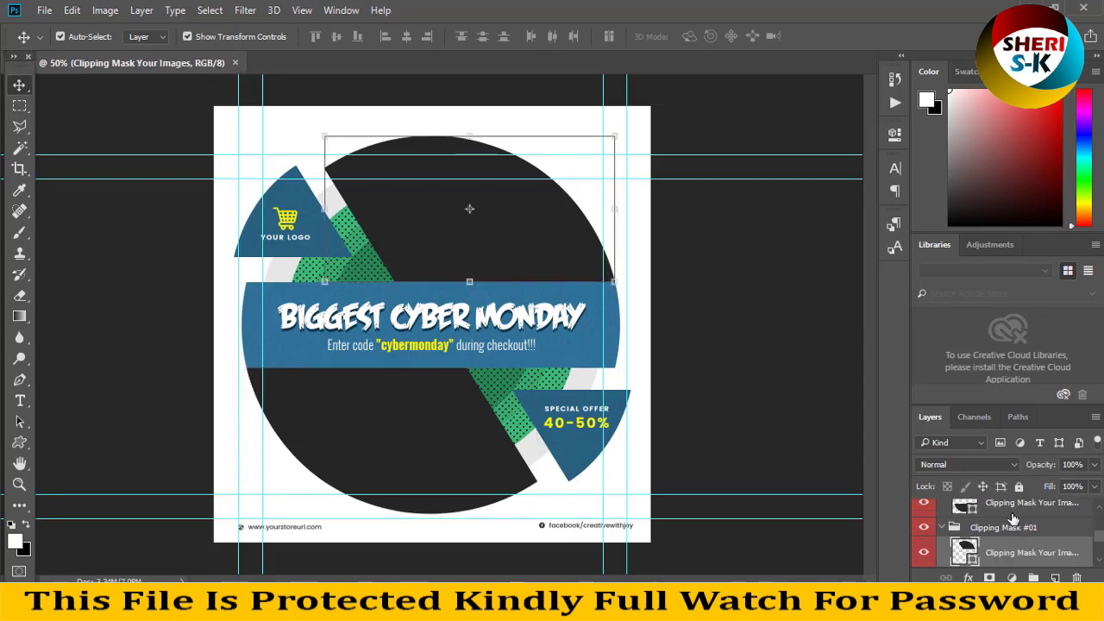
left_click(1011, 508)
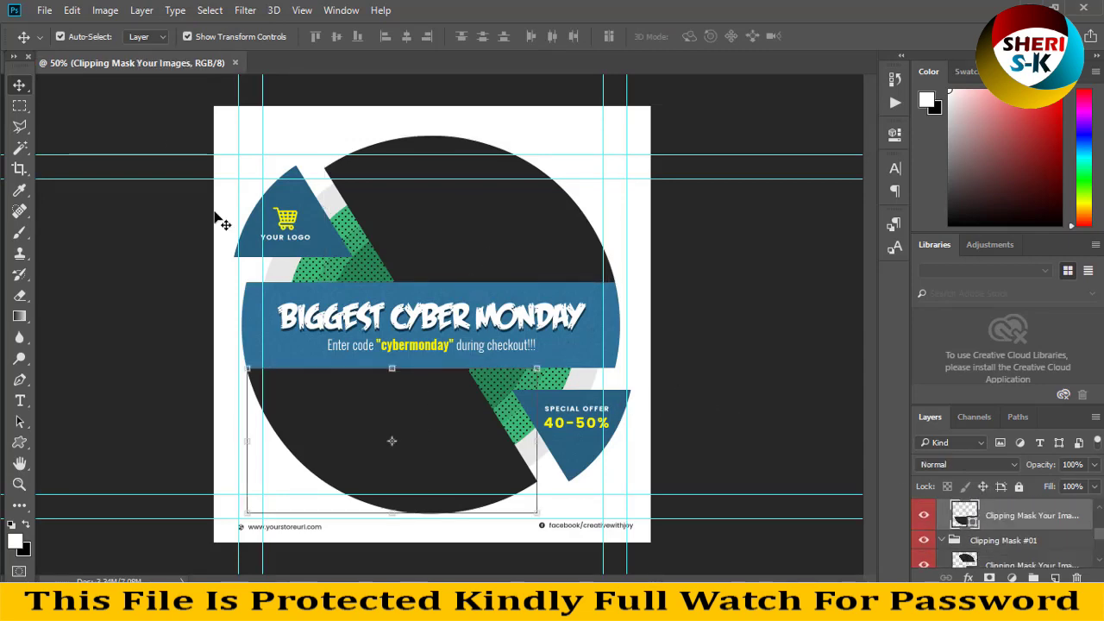
- Bring up File > Open to browse the stock photos
left_click(44, 11)
left_click(51, 41)
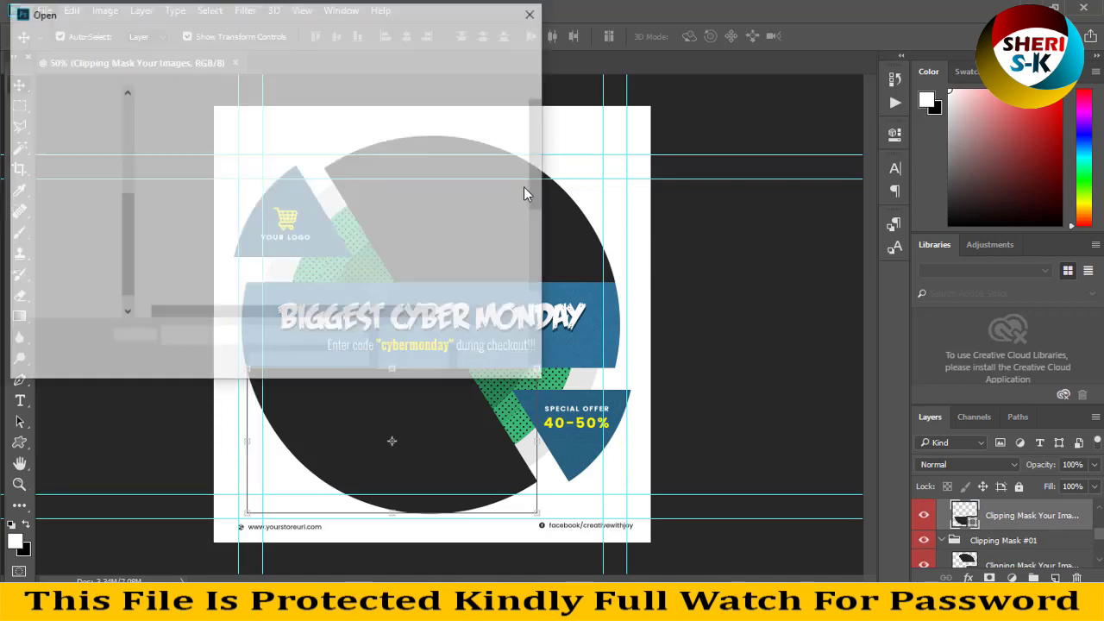
left_click(392, 219)
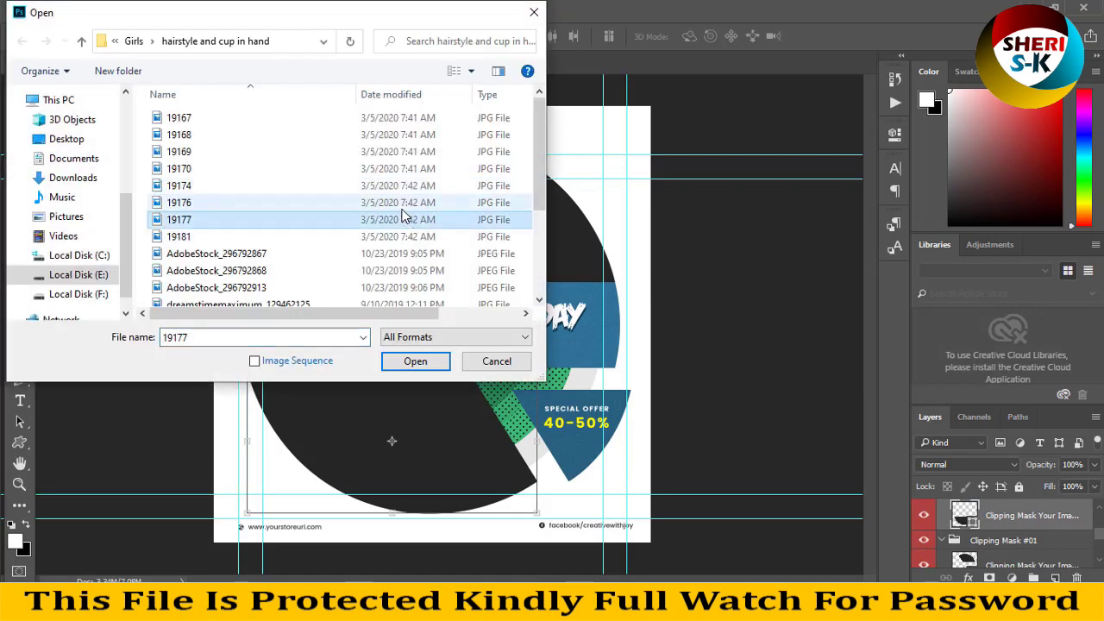
- Open photo 5, the shopping-bags shot, from the Girls > Sale Photos folder
left_click(134, 41)
left_click(213, 153)
double_click(213, 154)
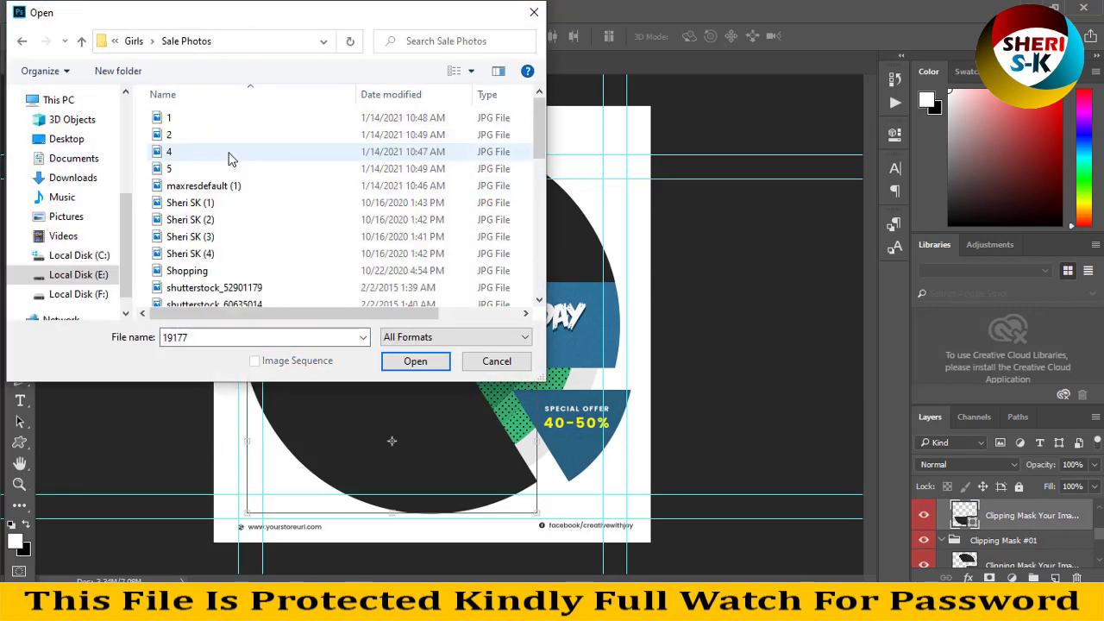
scroll(230, 158, "up", 3, "ctrl")
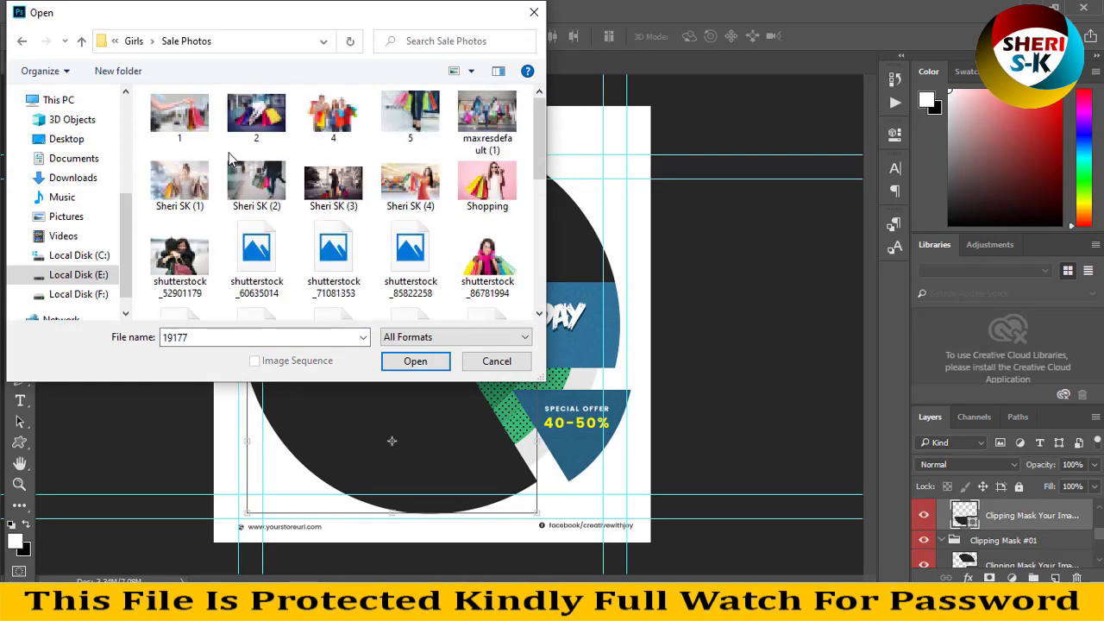
left_click(250, 250)
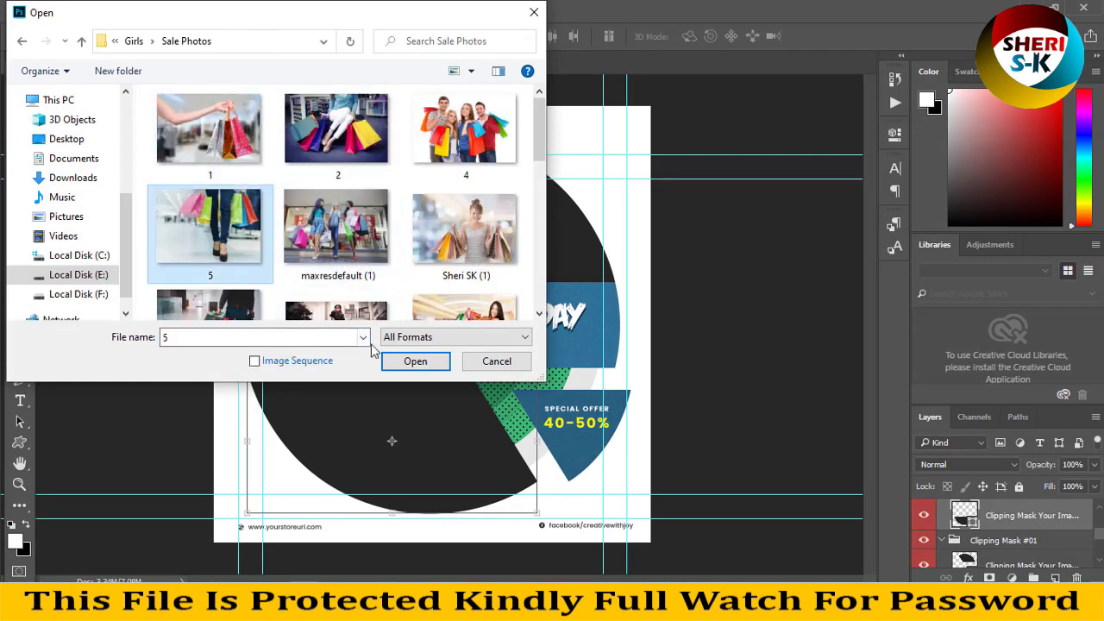
left_click(406, 361)
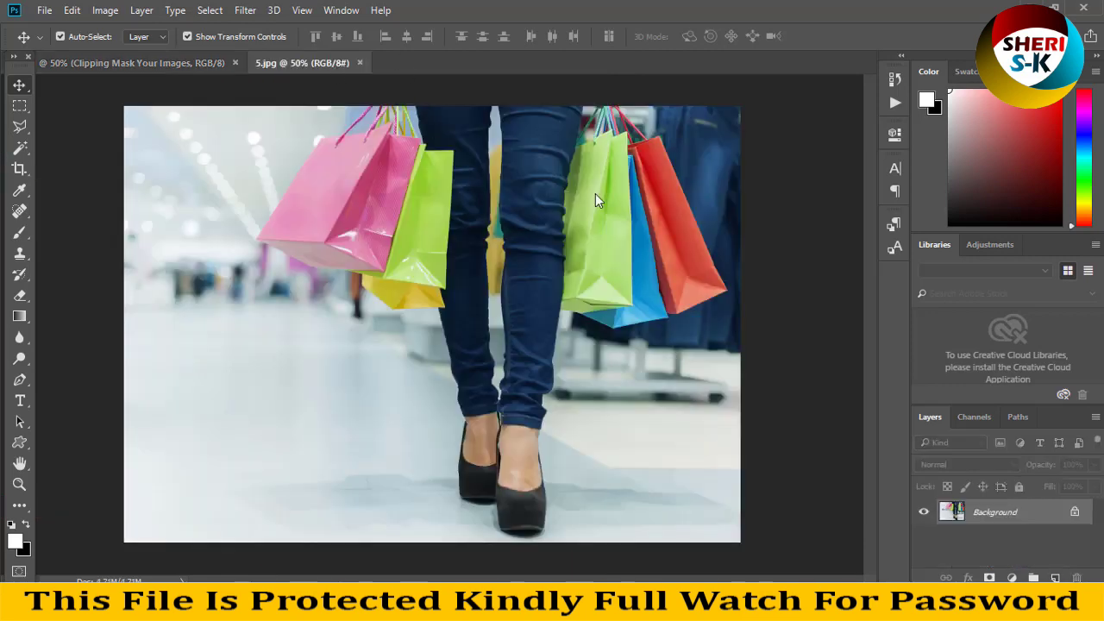
- Copy photo 5 onto banner 09 as a layer and clip it to the circle shape
left_click_drag(302, 62, 753, 272)
left_click_drag(826, 382, 494, 248)
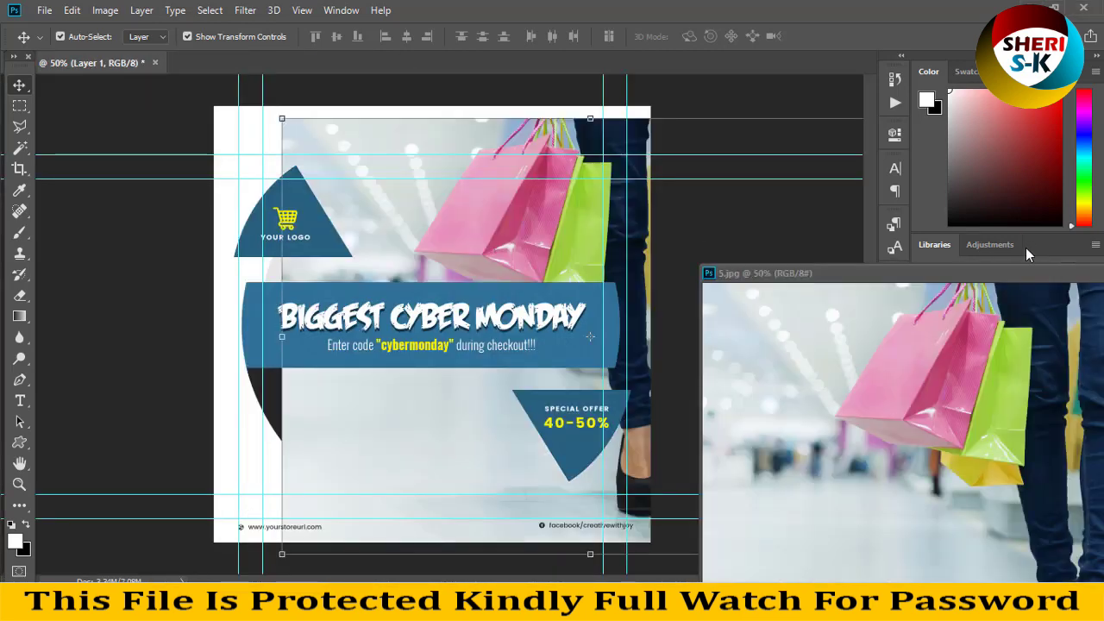
left_click_drag(1019, 271, 611, 256)
left_click(685, 249)
scroll(1000, 528, "down", 3)
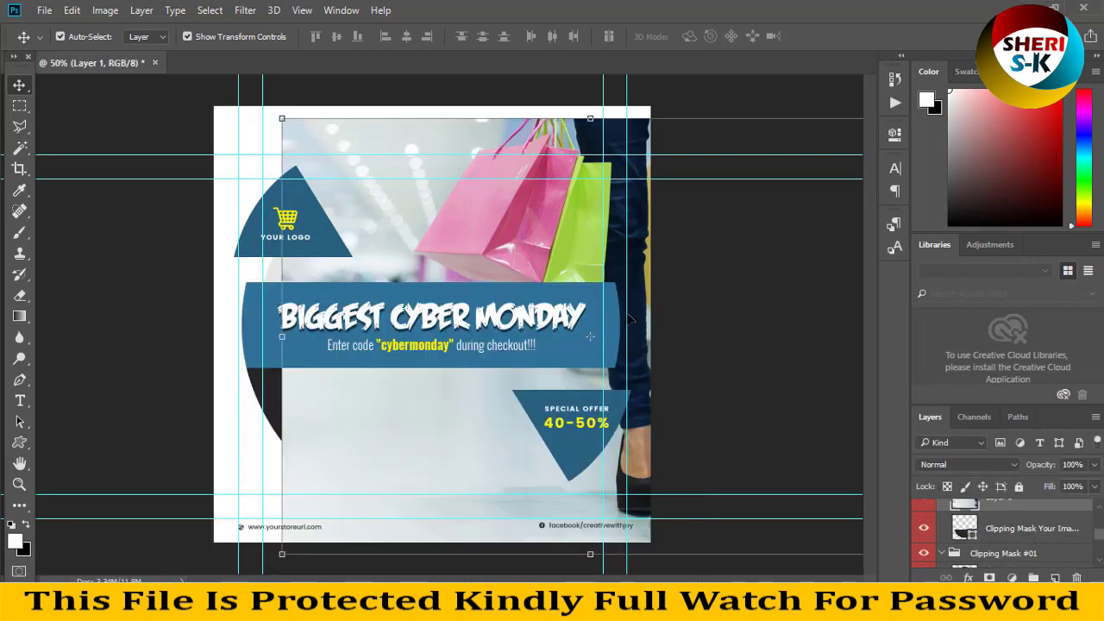
right_click(1007, 511)
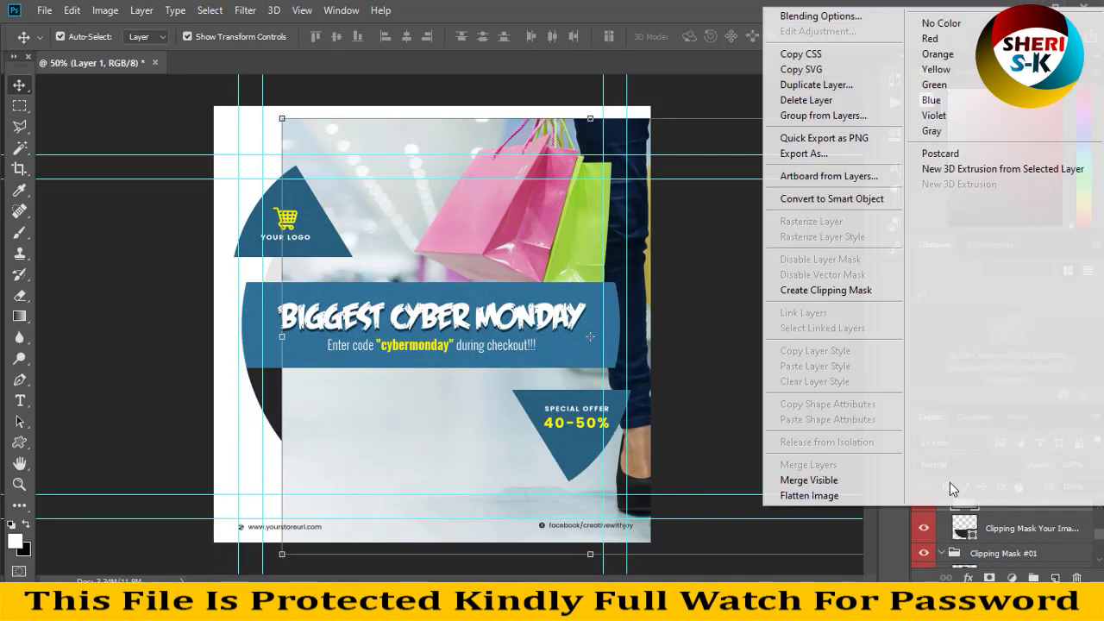
left_click(826, 290)
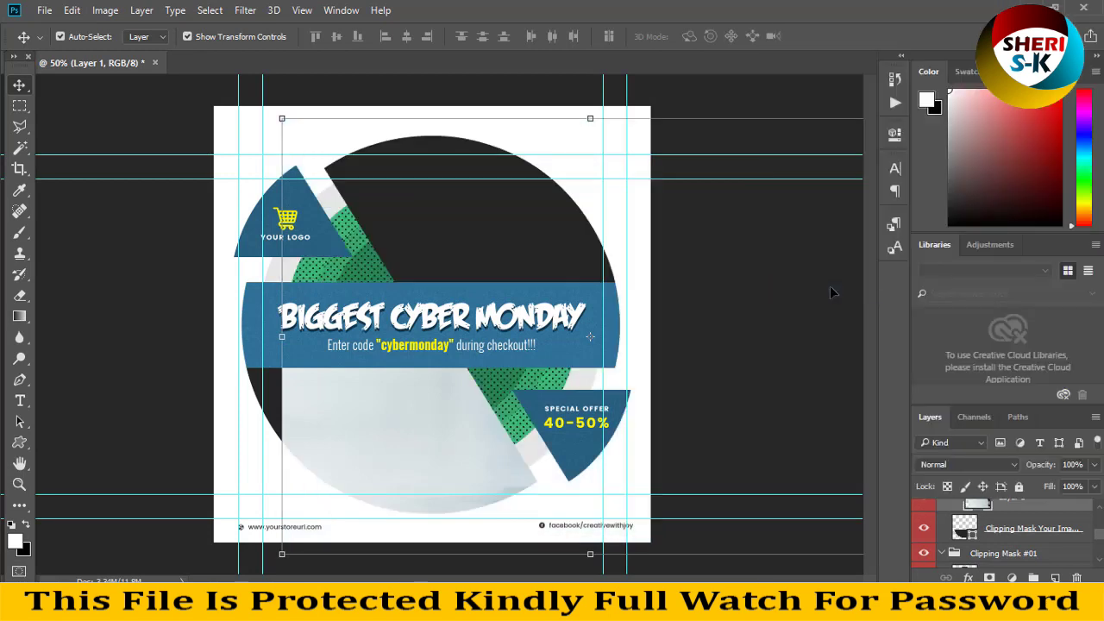
- Scale the clipped photo down to about 49% and centre the shoes in the lower circle
left_click_drag(338, 423, 373, 382)
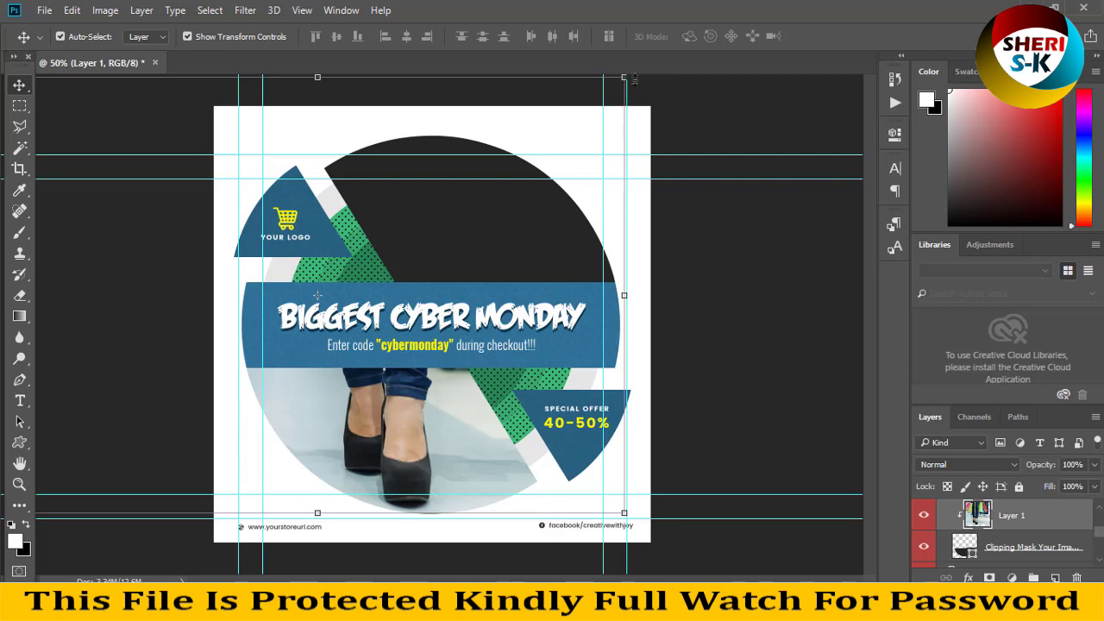
left_click_drag(625, 76, 604, 191)
left_click_drag(323, 384, 394, 402)
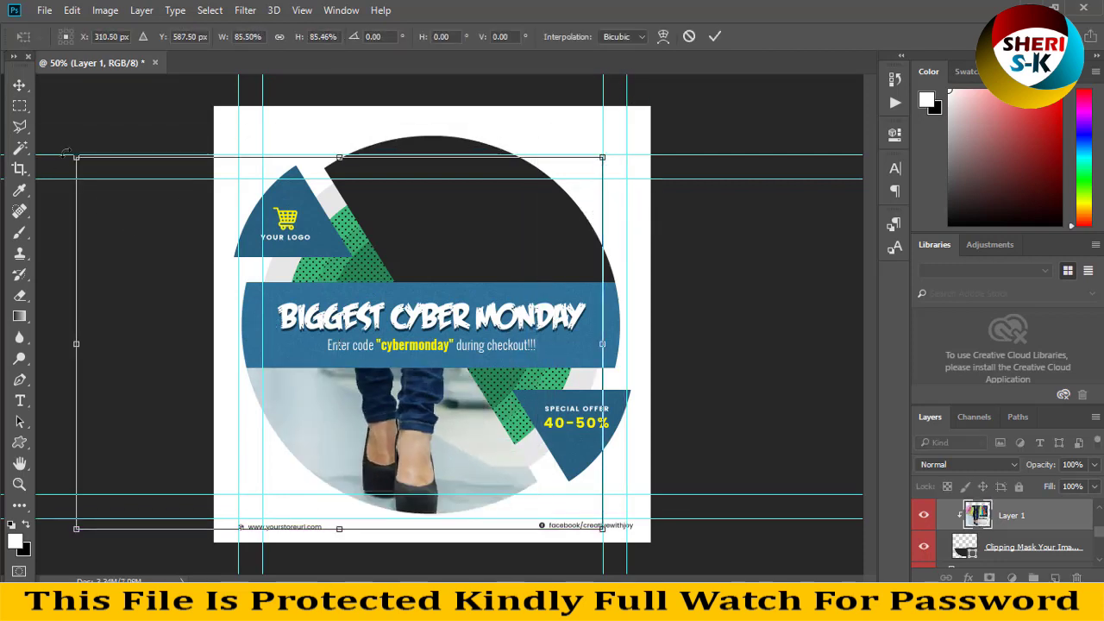
left_click_drag(76, 157, 245, 277)
left_click_drag(595, 298, 551, 371)
key("Return")
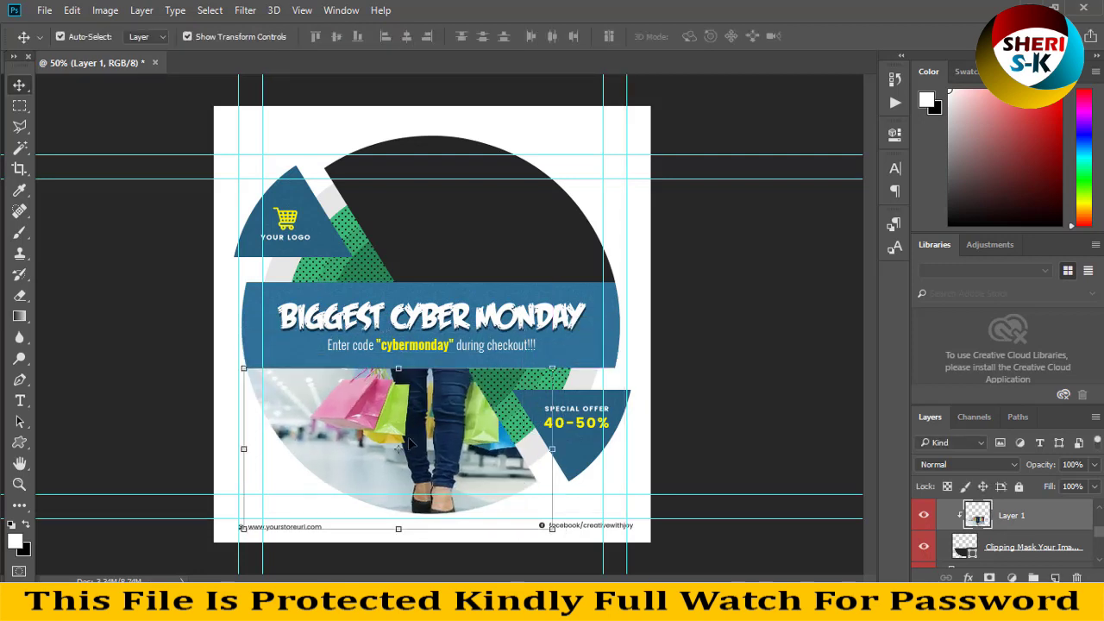
left_click(488, 197)
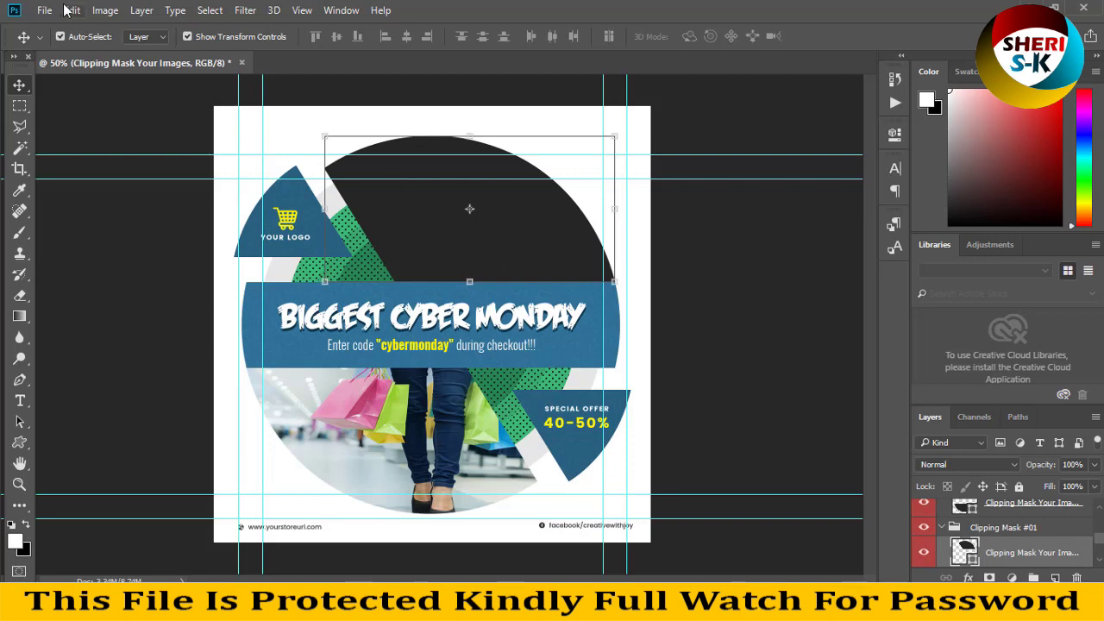
- Open photo 2 from the Sale Photos folder
left_click(44, 10)
left_click(53, 42)
left_click(366, 190)
left_click(421, 362)
- Copy photo 2 onto the banner, clip it to the upper circle shape, and position it
left_click_drag(363, 62, 458, 124)
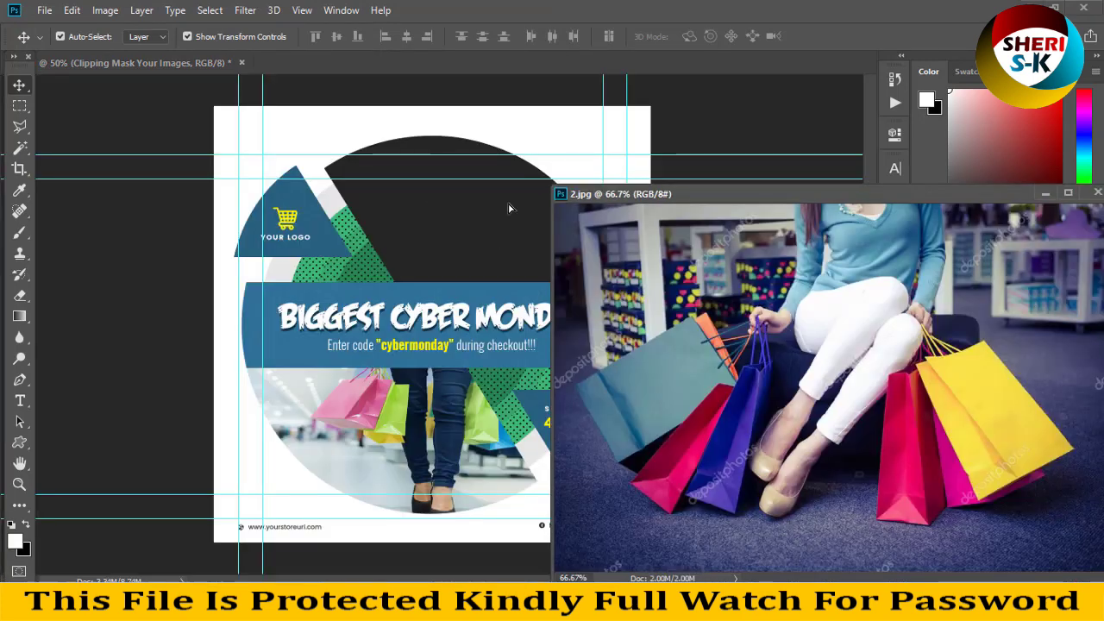
left_click_drag(509, 208, 508, 208)
left_click_drag(927, 197, 435, 195)
left_click(612, 190)
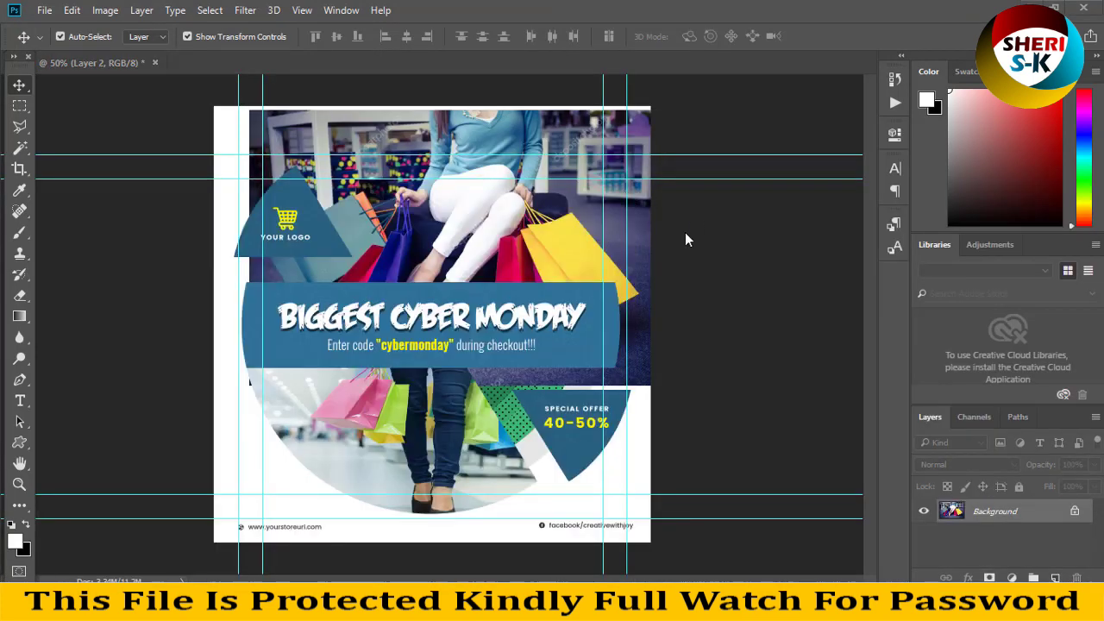
right_click(992, 553)
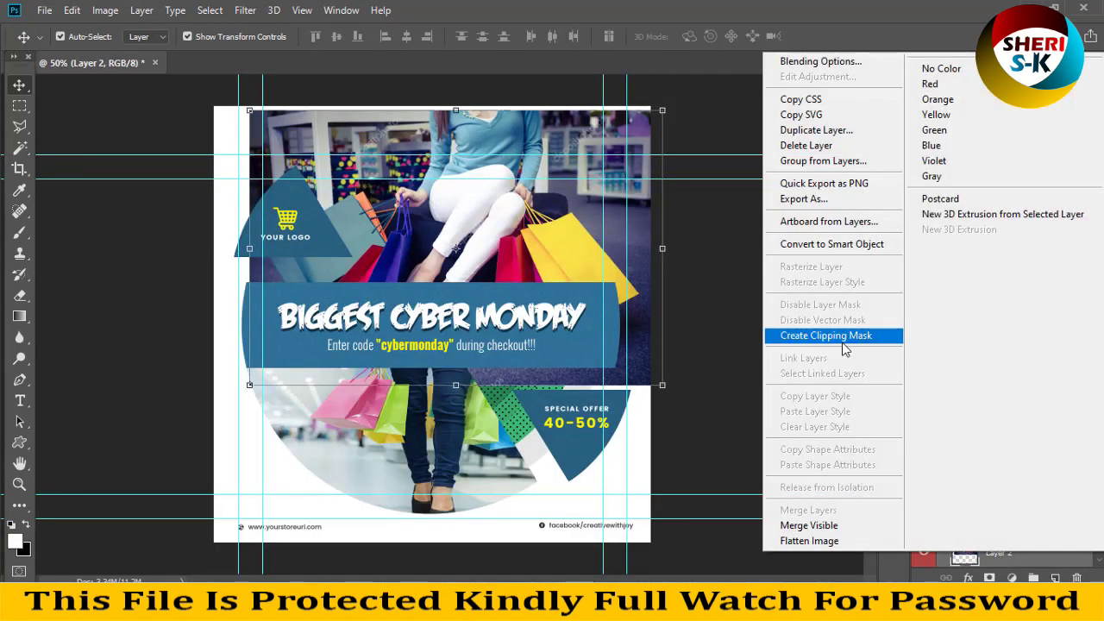
left_click(841, 336)
mouse_move(475, 226)
left_mouse_down()
mouse_move(451, 168)
mouse_move(473, 155)
mouse_move(488, 239)
left_mouse_up()
left_click(530, 316)
left_click(431, 316)
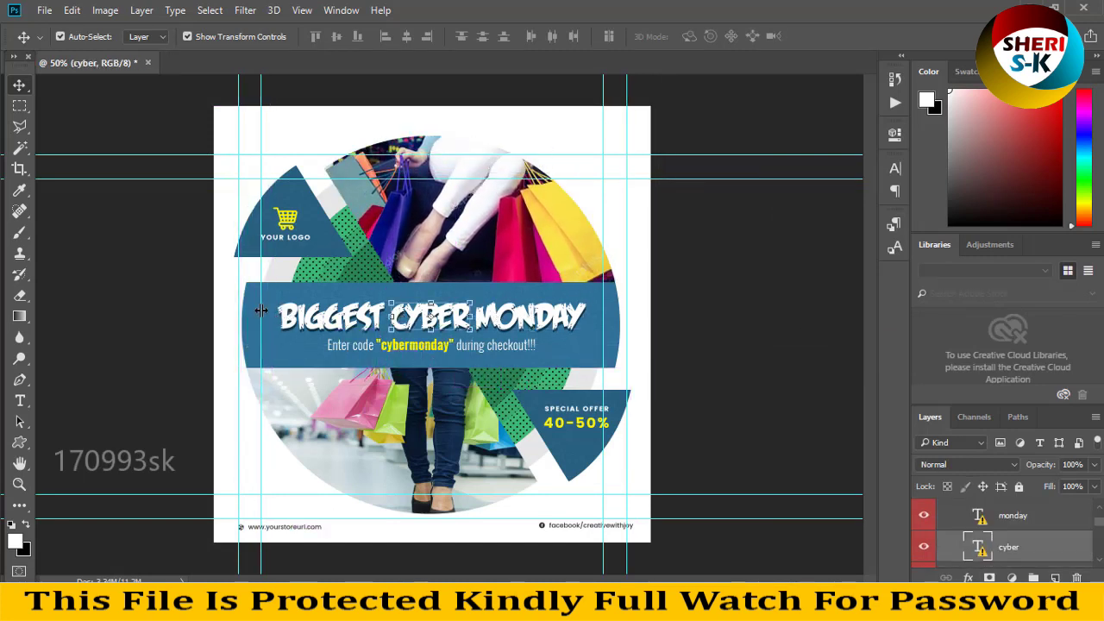
- Recolour the headline band maroon 460a23 sampled from the red bag, then close banner 09
left_click(307, 298)
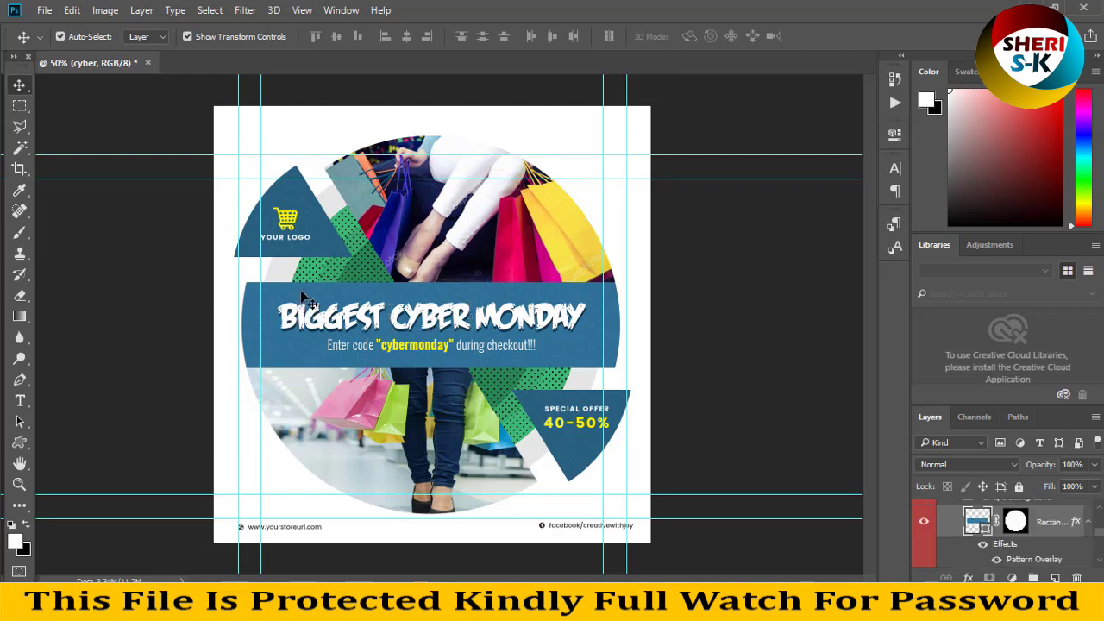
double_click(987, 529)
left_click(656, 314)
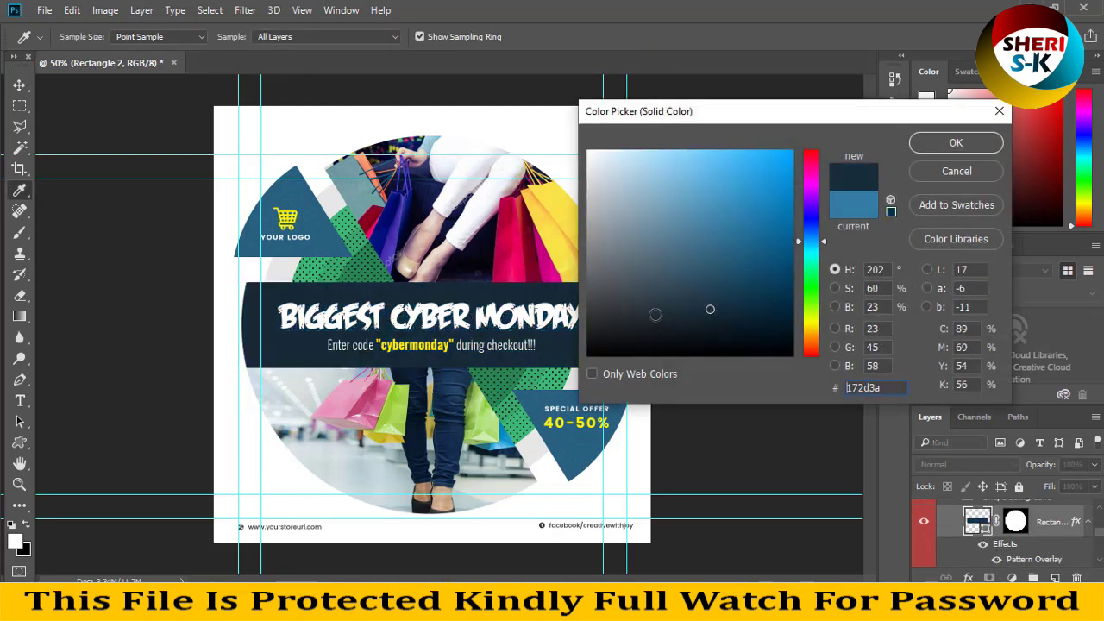
left_click(464, 386)
left_click(509, 260)
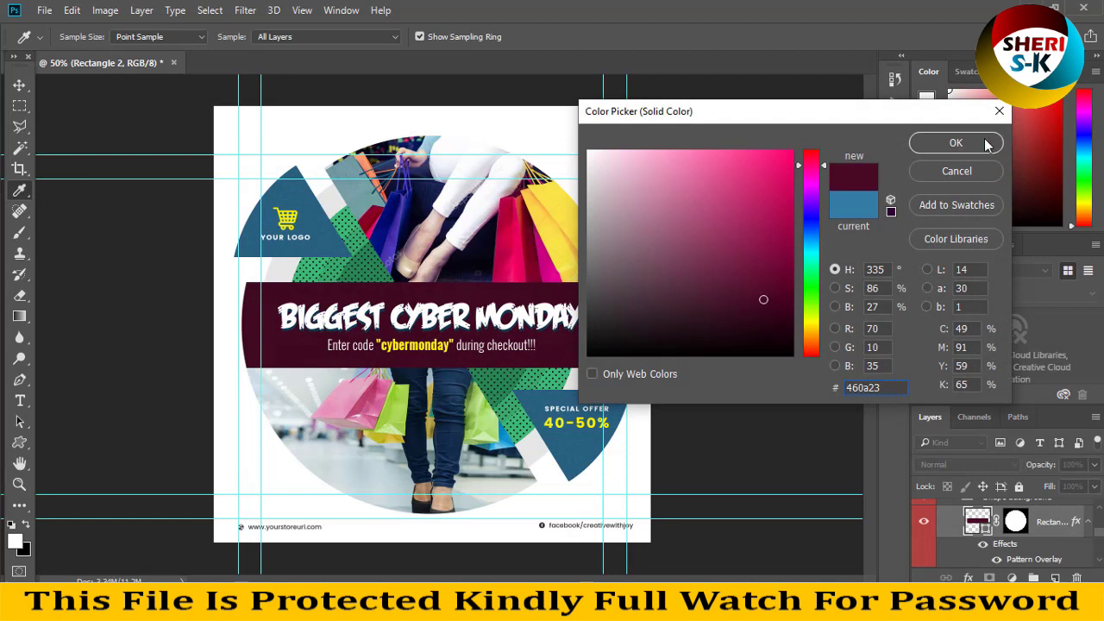
left_click(955, 143)
key("v")
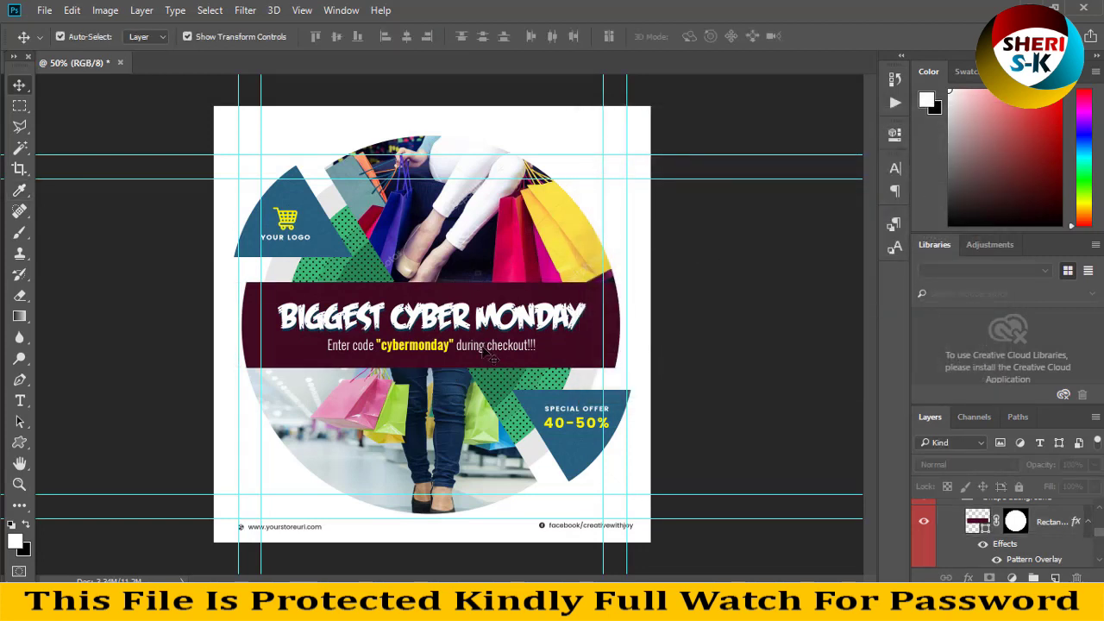
left_click(120, 62)
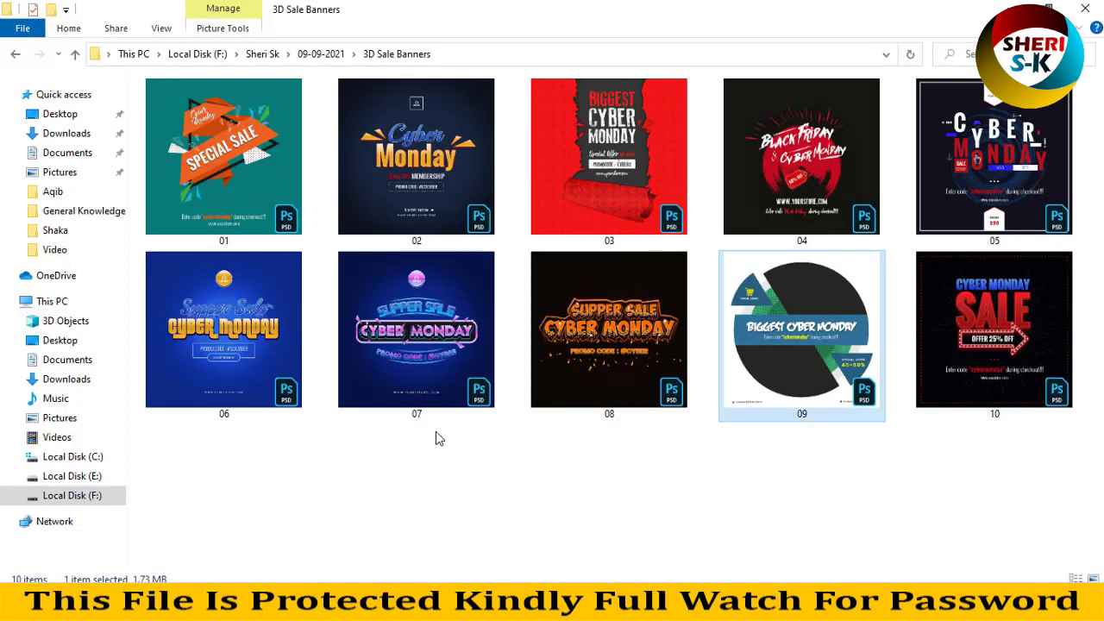
- Open banner 01, the teal Special Sale poster in 3D Sale Banners, in Photoshop
left_click(265, 242)
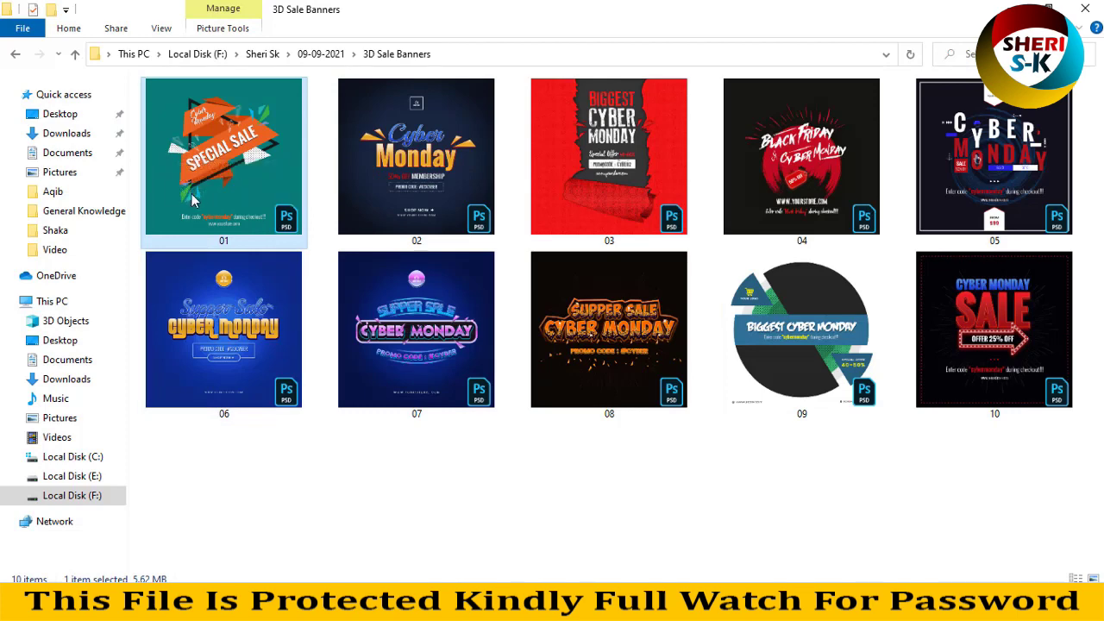
key("Return")
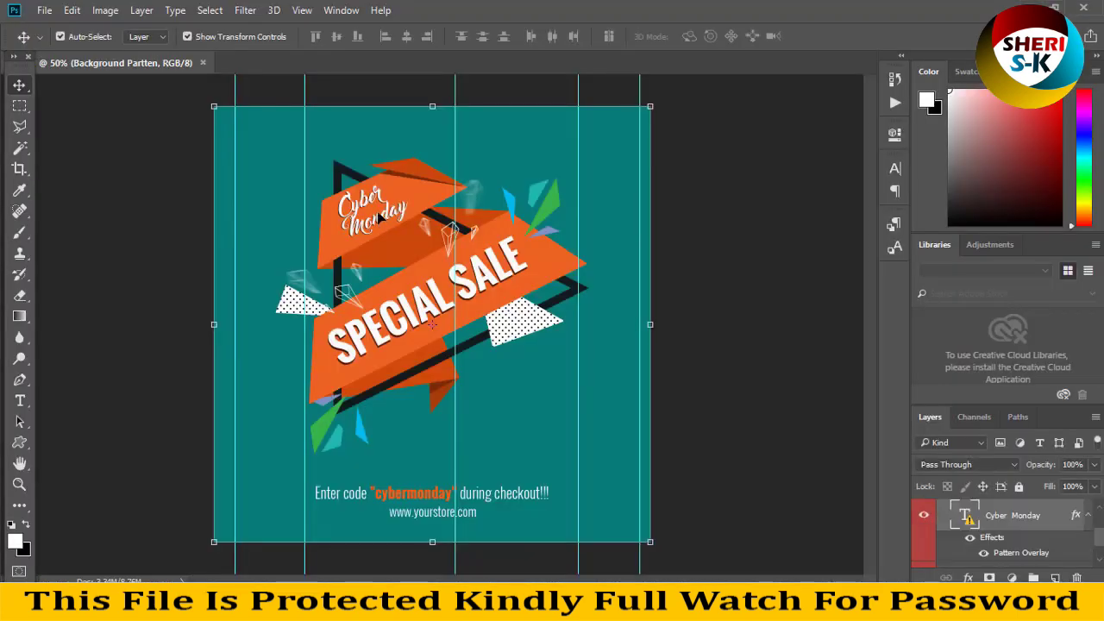
left_click(543, 275)
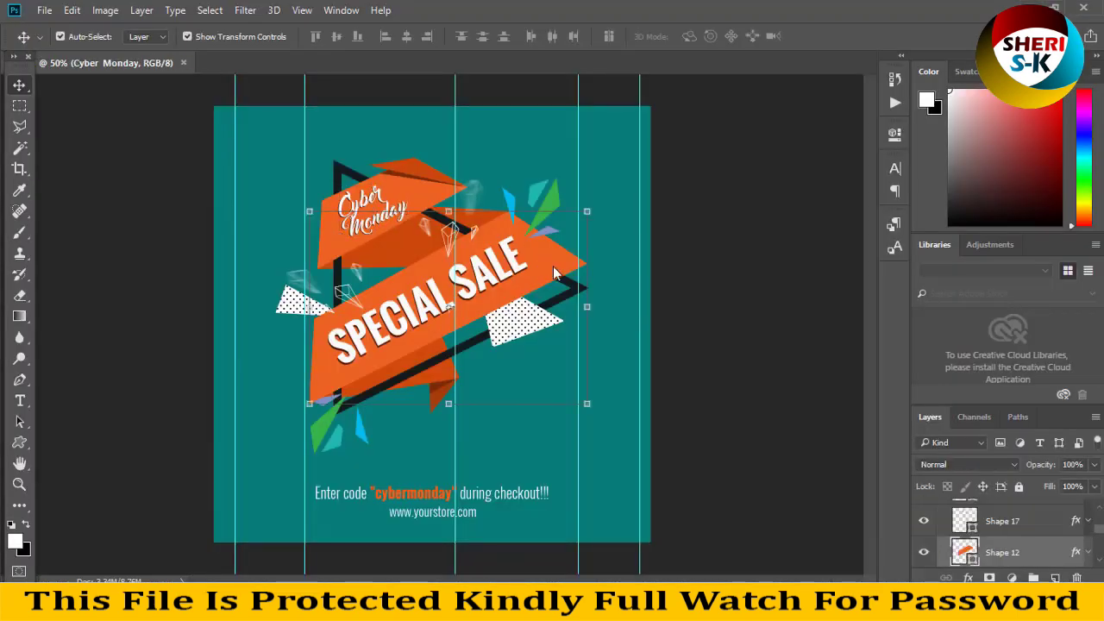
- Move the white SPECIAL SALE title and its dark copy up and to the left
left_click(370, 338)
left_click_drag(371, 338, 263, 260)
left_click(380, 321)
left_click_drag(380, 321, 298, 209)
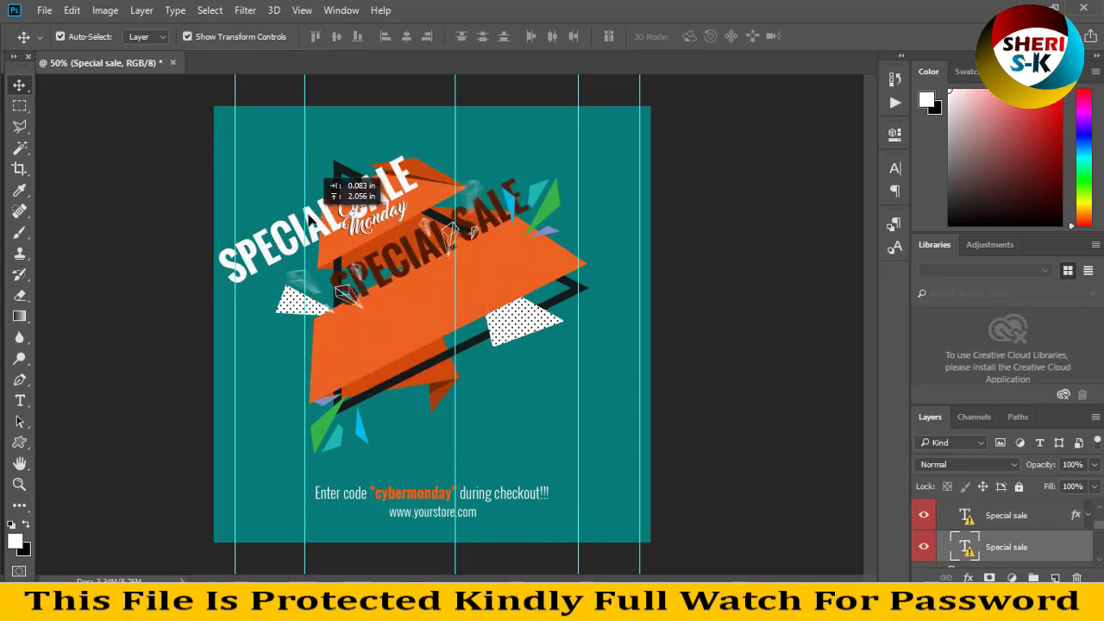
- Give the teal background Layer 1 a red Color Overlay effect
left_click(535, 408)
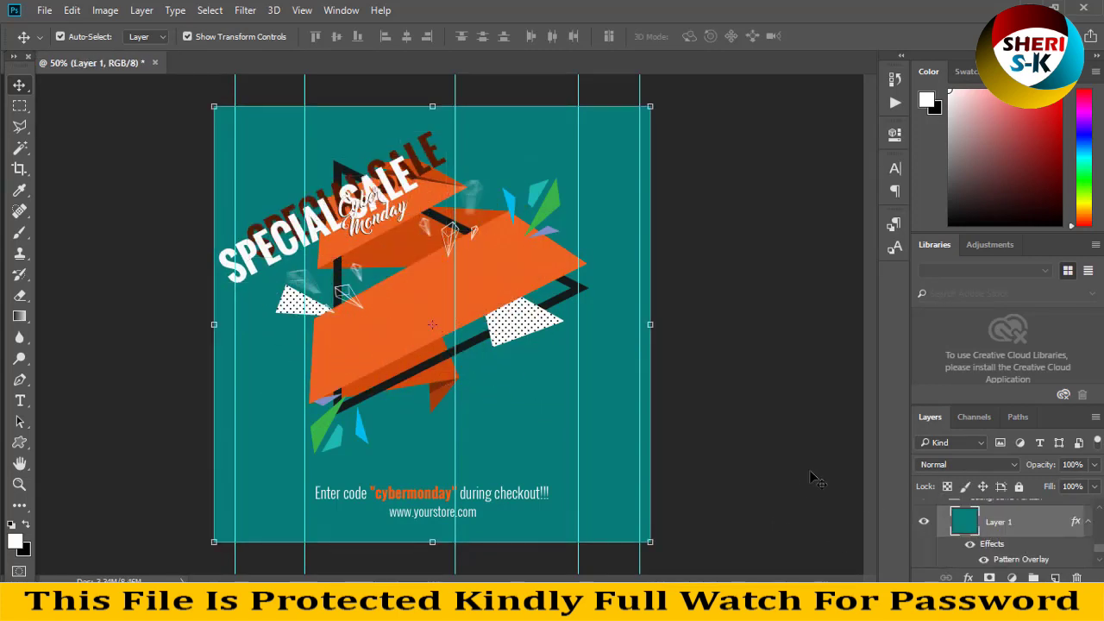
left_click(967, 577)
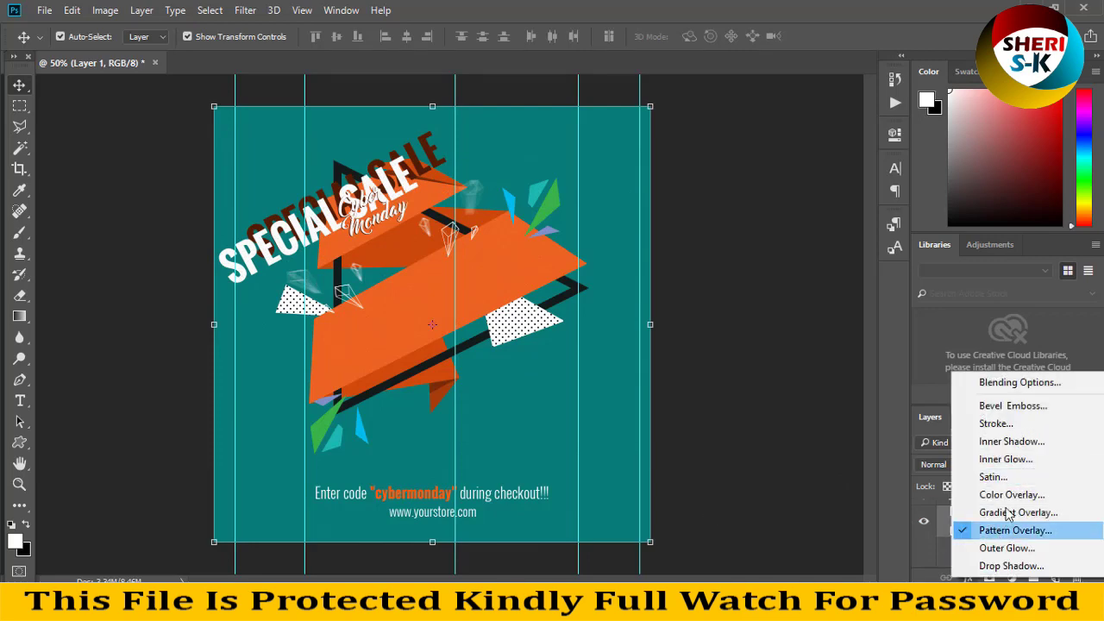
left_click(931, 419)
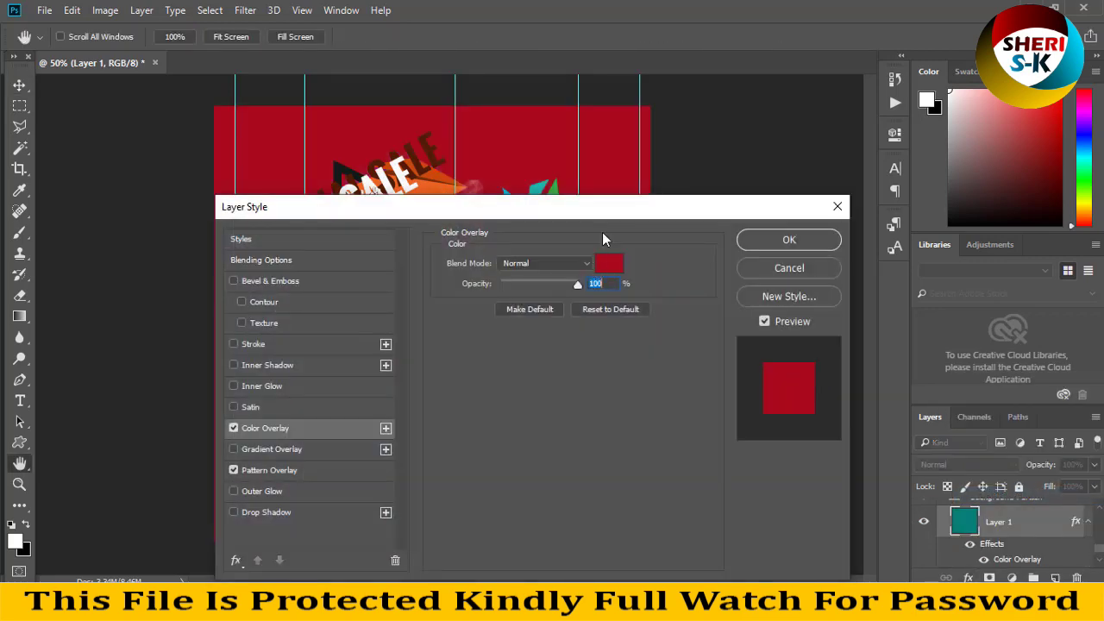
key("Return")
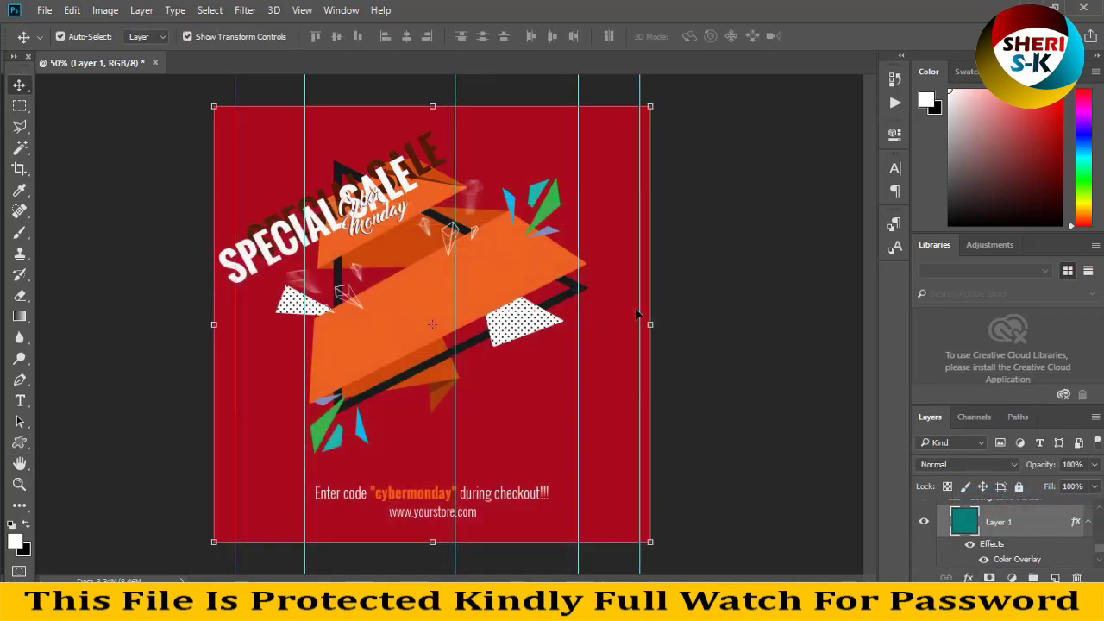
- Close banner 01 without saving and deselect files in the folder
left_click(156, 63)
left_click(182, 190)
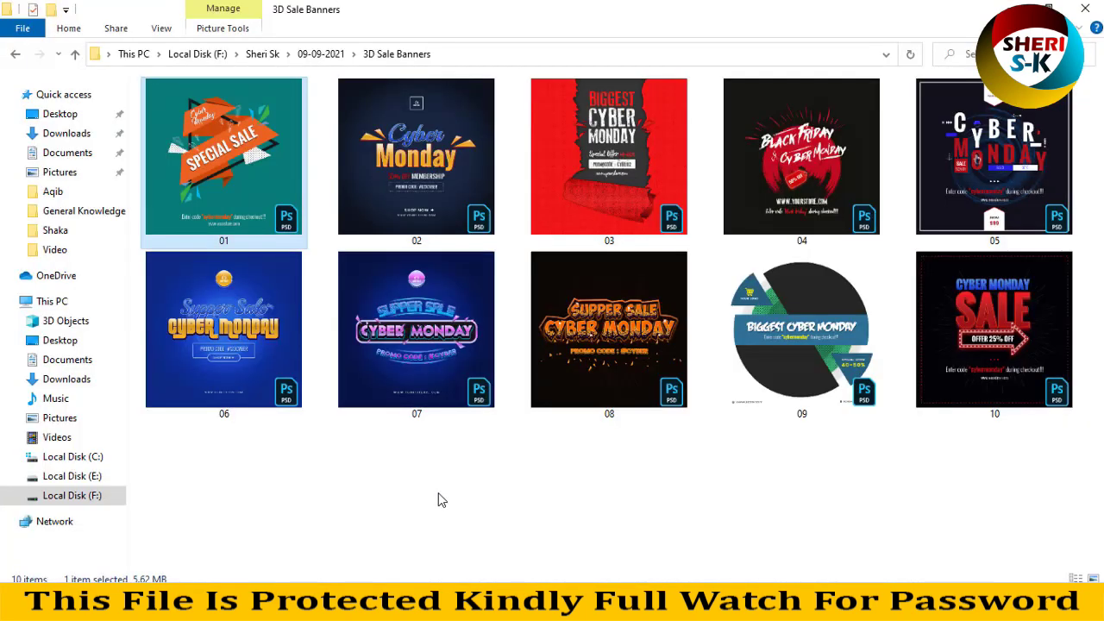
left_click(451, 503)
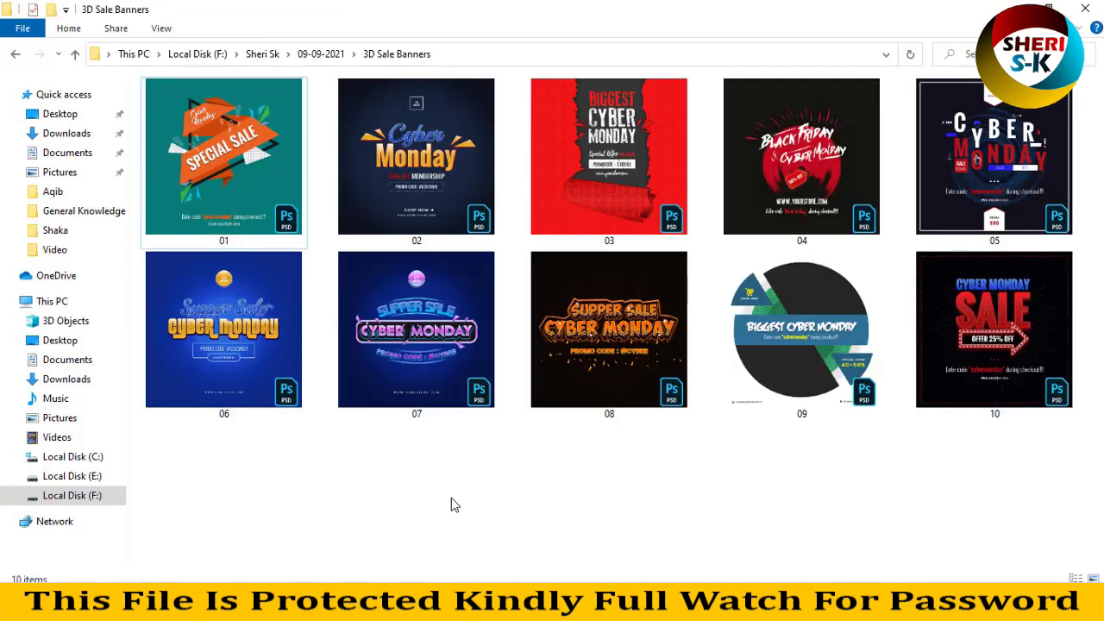